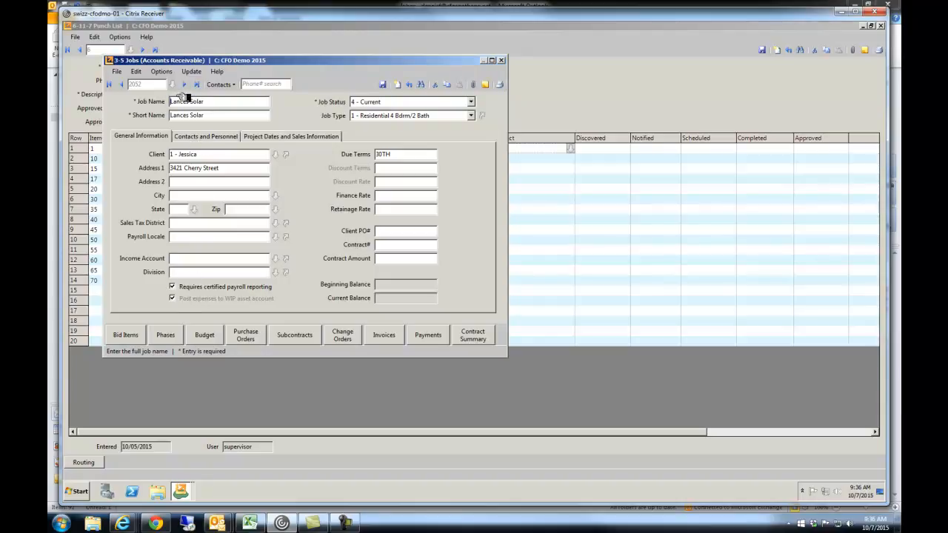
- Review the available job type and job status options for the solar job without changing either selection
click(377, 115)
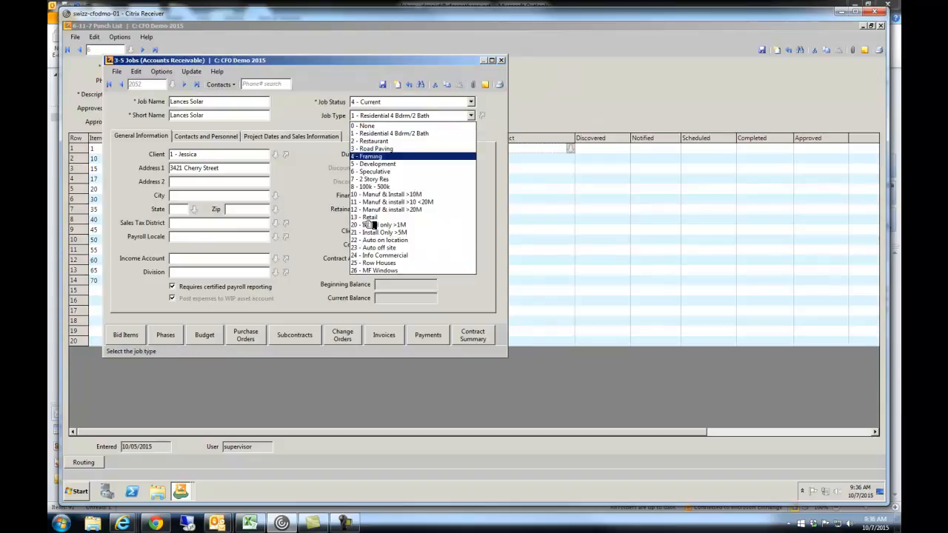
click(380, 103)
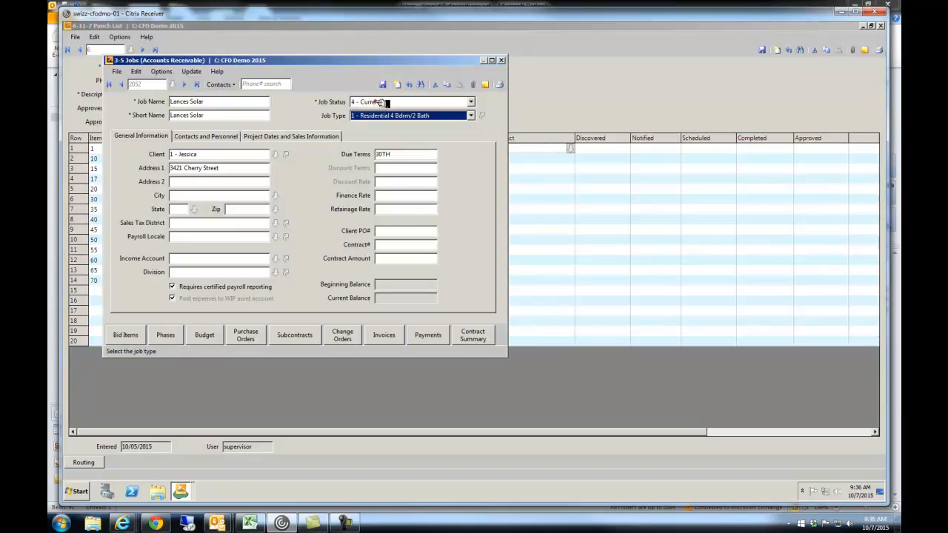
click(381, 102)
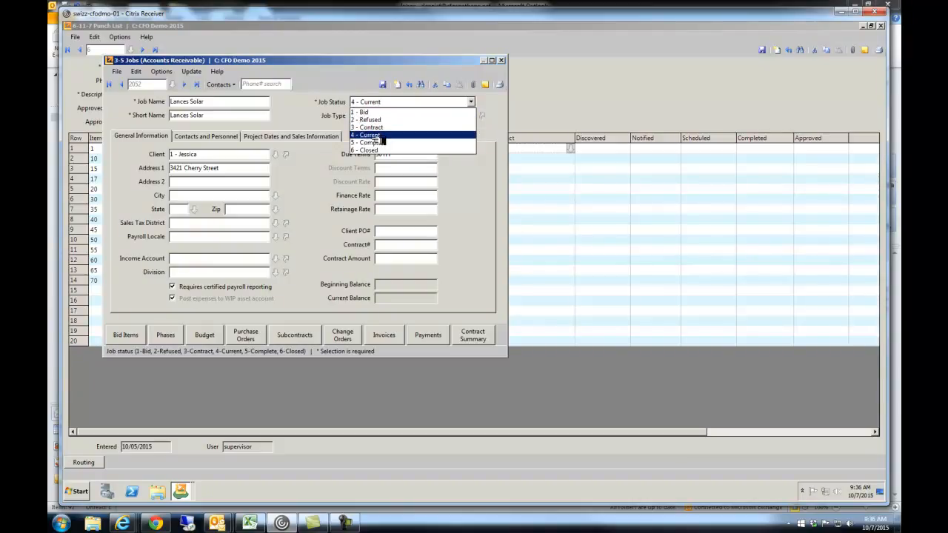
click(302, 110)
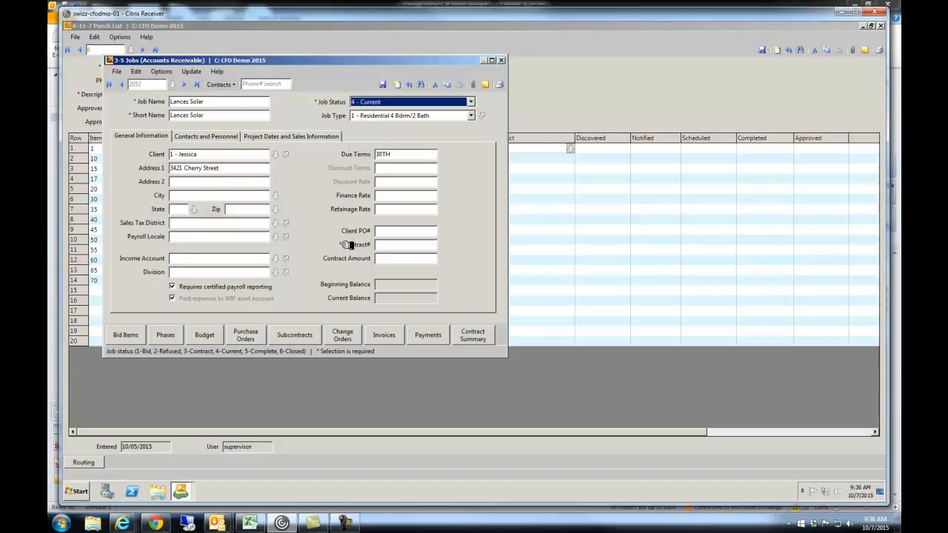
- Examine the job's project dates and sales information, including the Modules and Module Type fields
click(269, 136)
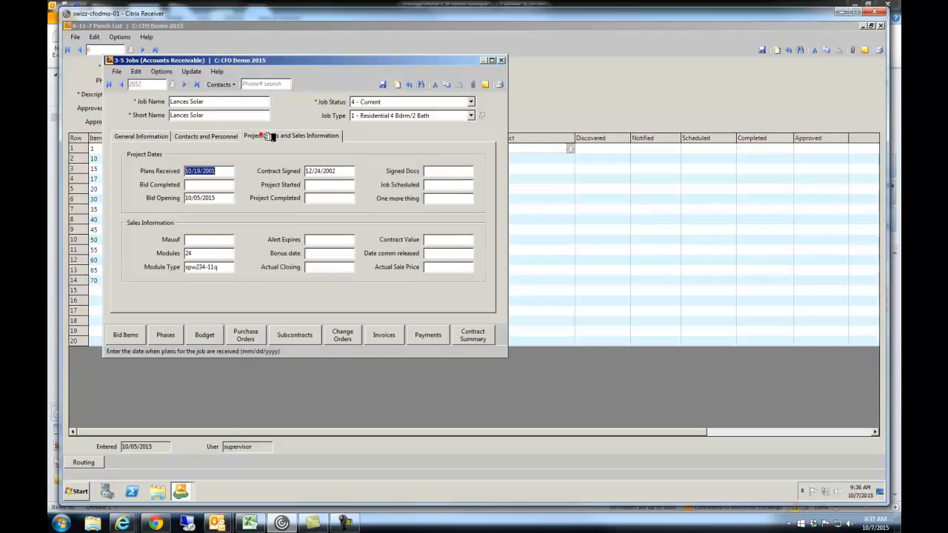
click(222, 255)
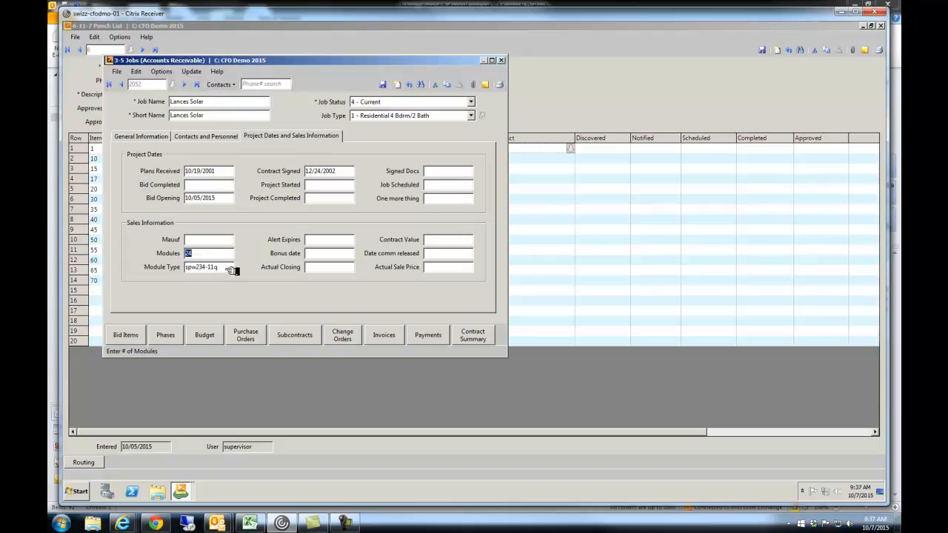
click(229, 268)
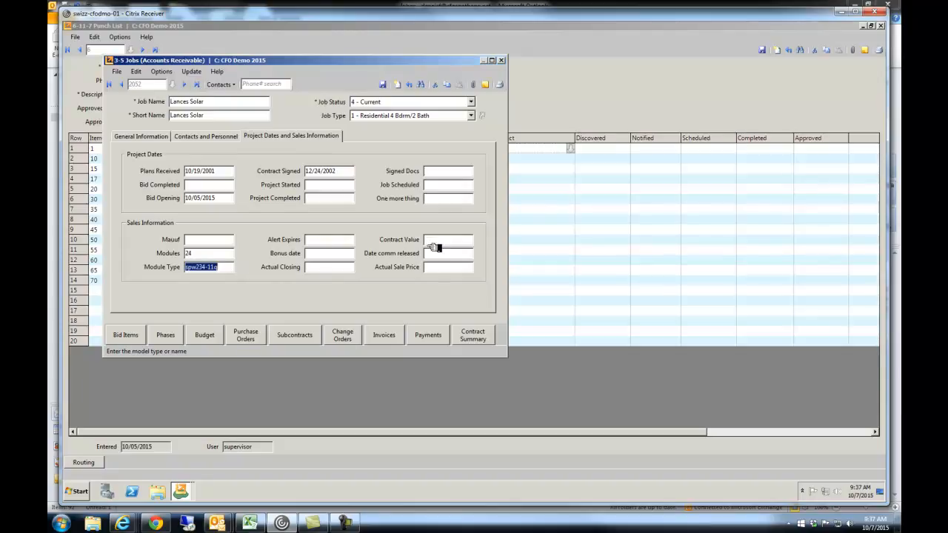
- Inspect the field properties of the Job Scheduled and Alert Expires fields, including their user descriptions
click(439, 188)
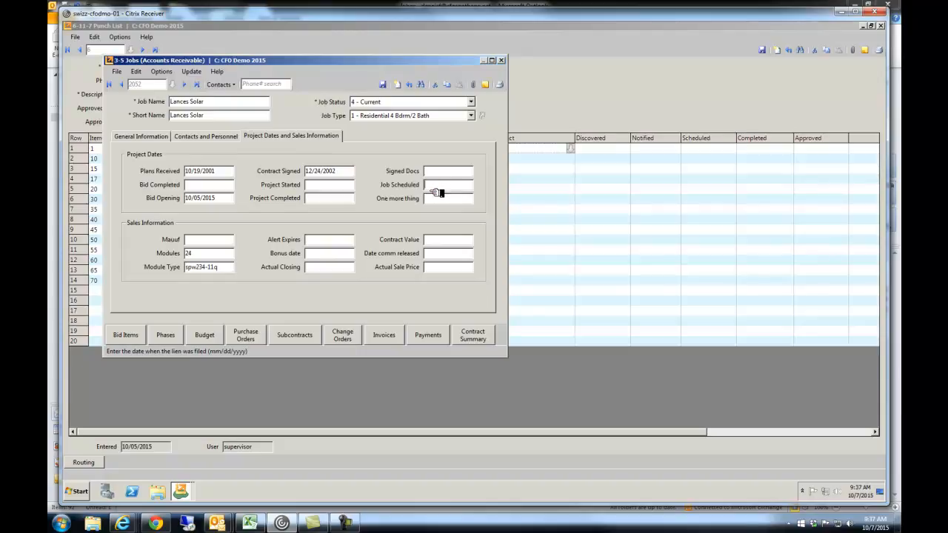
right_click(440, 193)
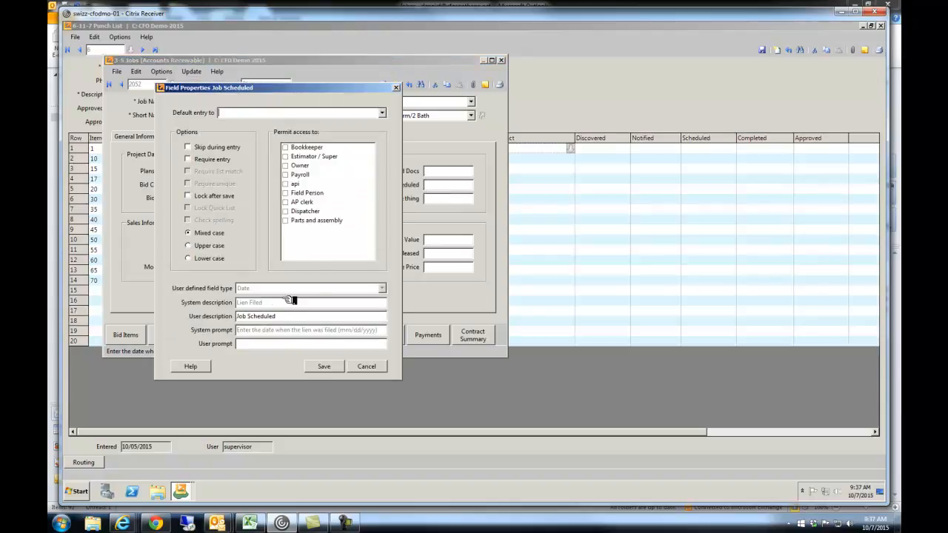
click(368, 366)
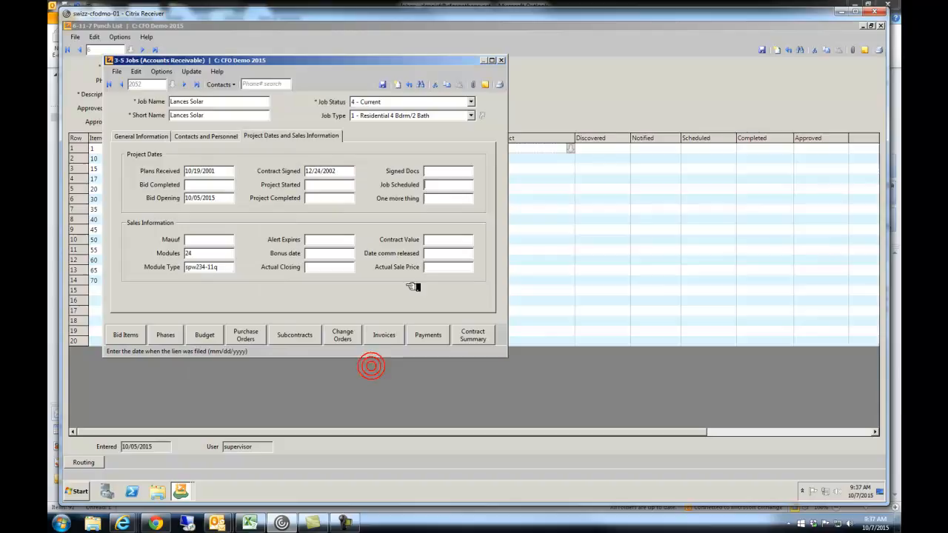
right_click(312, 239)
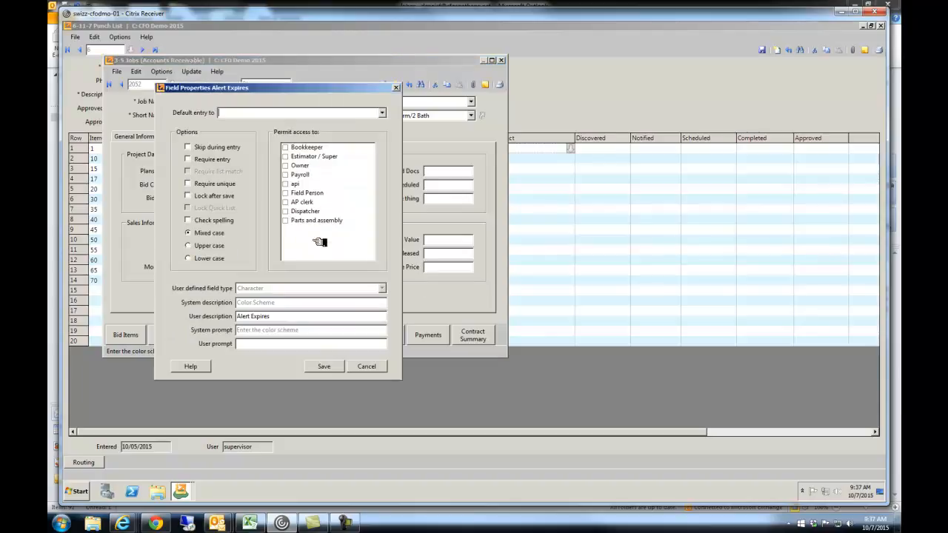
click(320, 366)
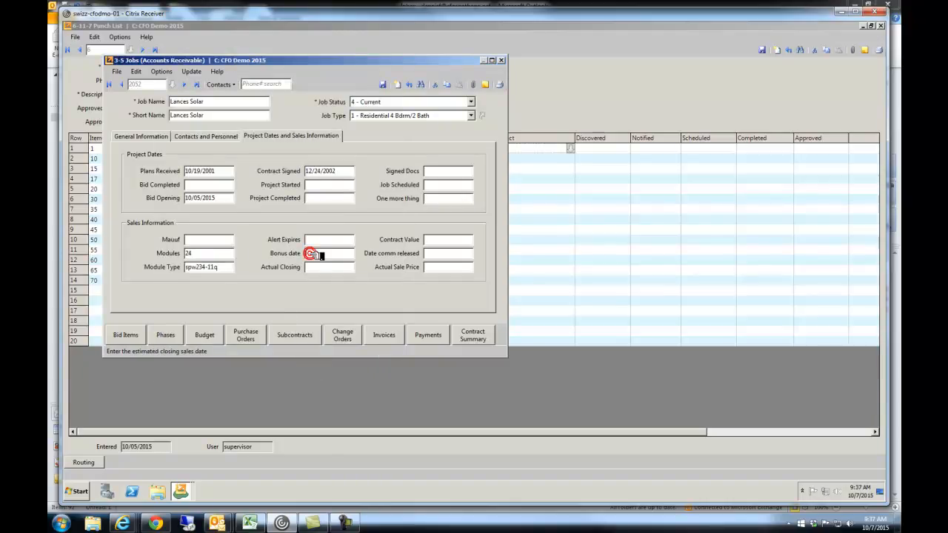
- Inspect the field properties of Bonus date and Mauuf, and close the job record without saving changes
key(F7)
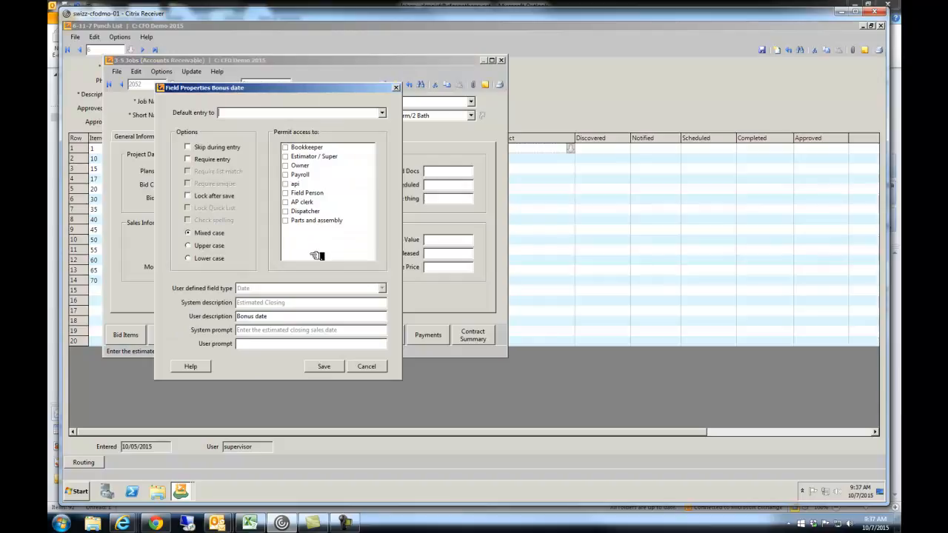
click(319, 367)
click(199, 240)
key(F7)
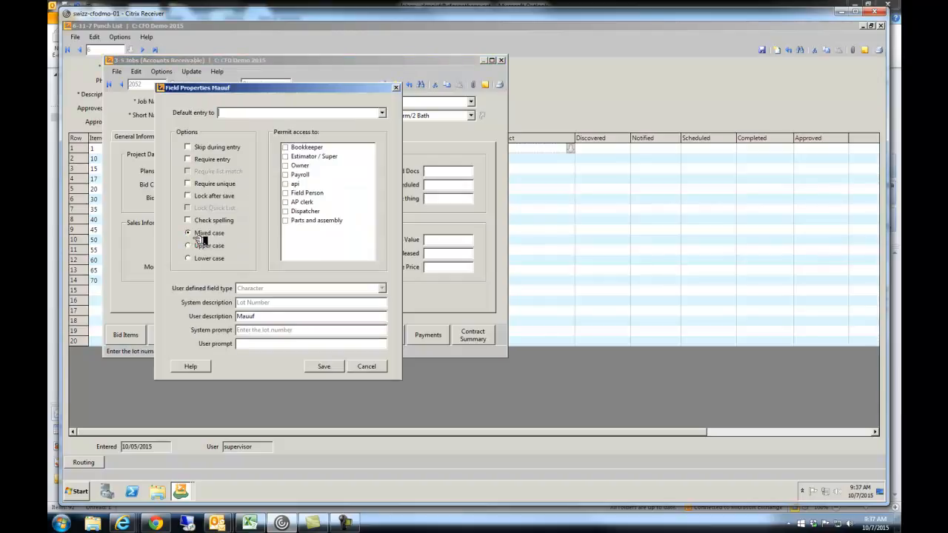
click(366, 365)
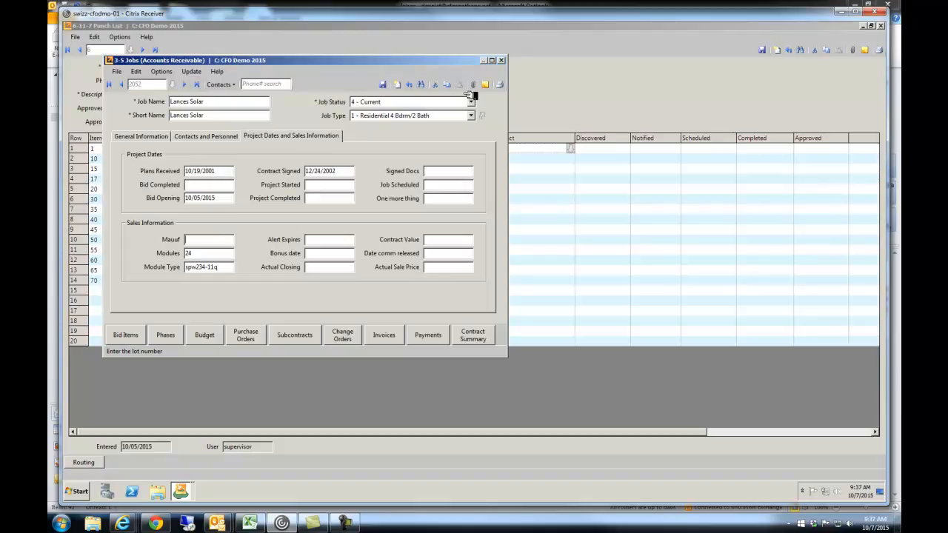
click(503, 60)
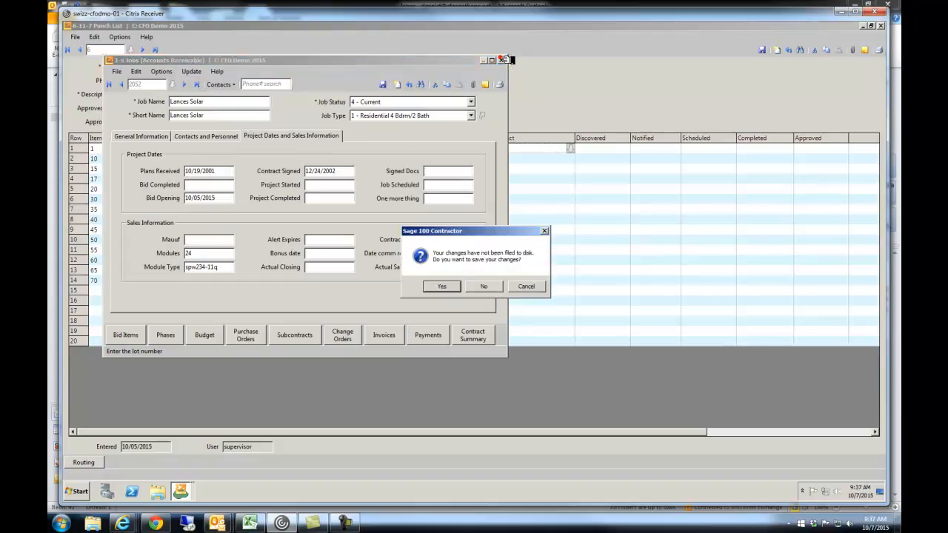
click(485, 286)
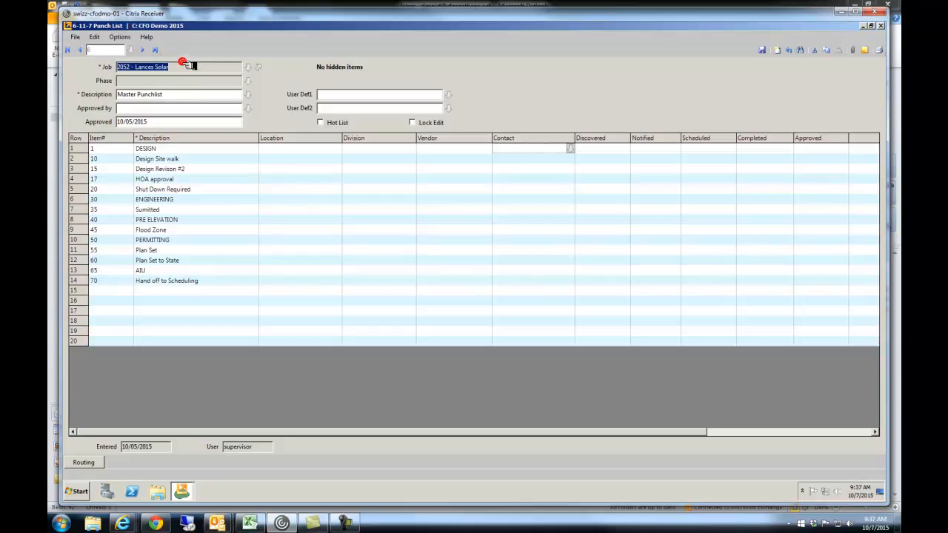
- Examine the punch list's description, the DESIGN heading row and its sub-items from Design Site walk through Shut Down Required
click(175, 96)
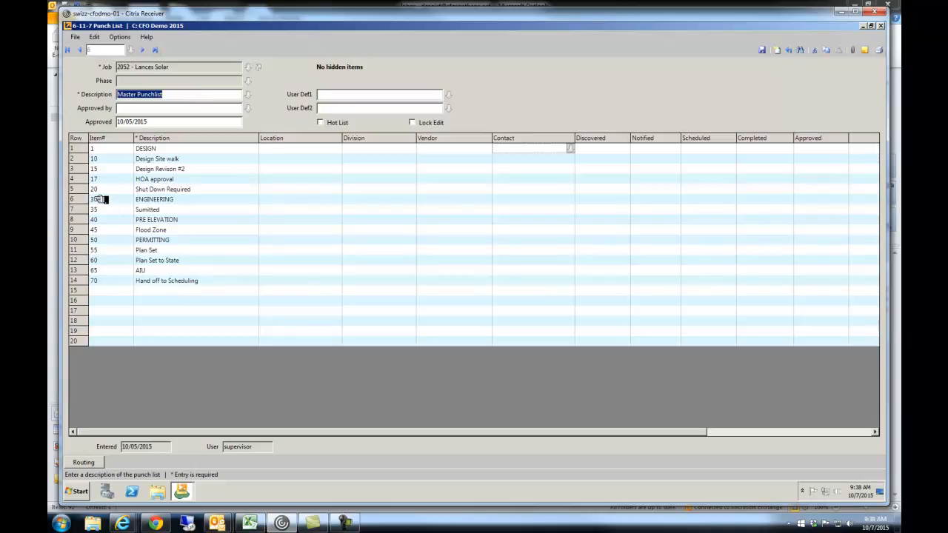
click(72, 158)
click(74, 148)
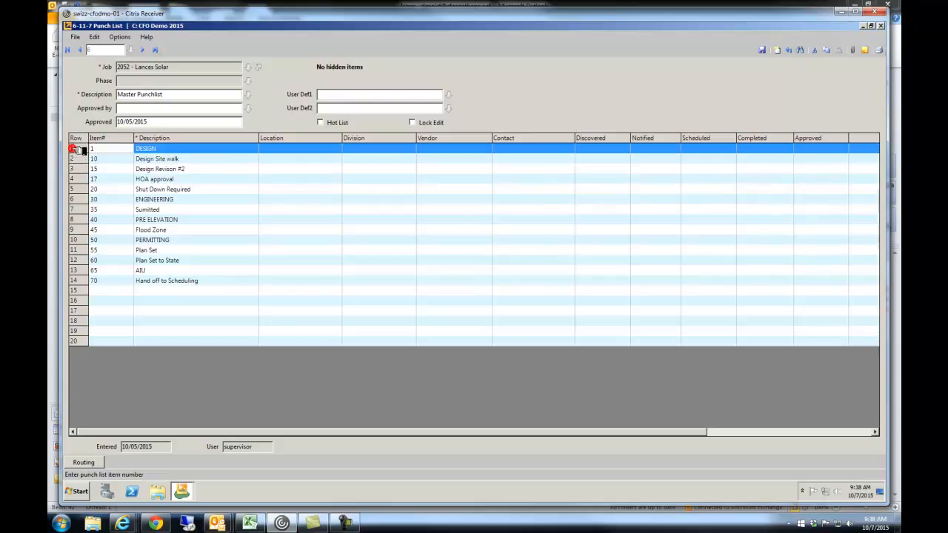
drag(78, 160, 79, 187)
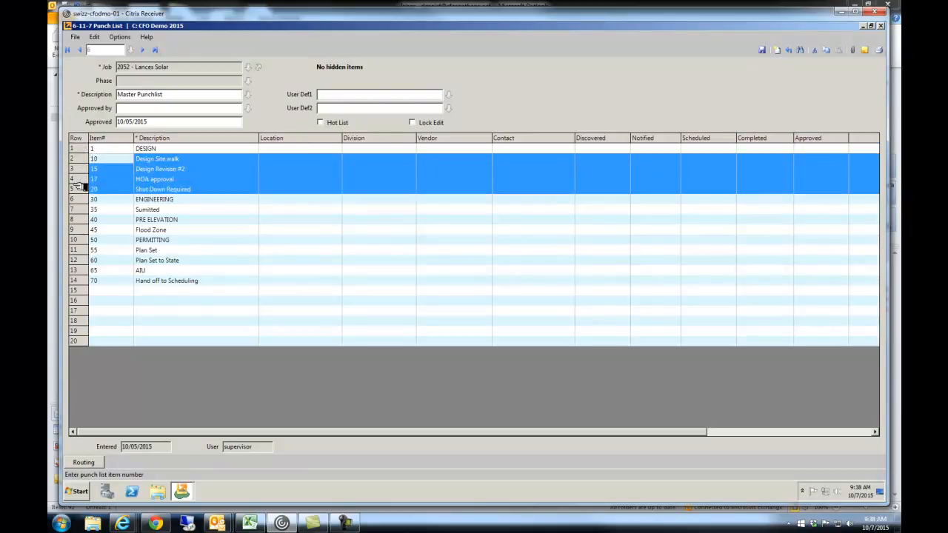
- Review the Location and Division columns and look through the cost divisions list without choosing one
click(303, 141)
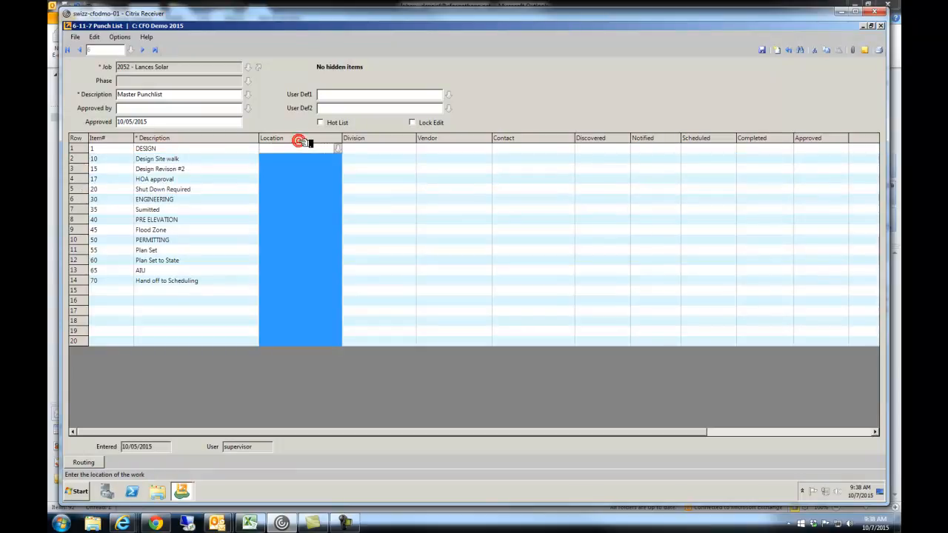
click(356, 142)
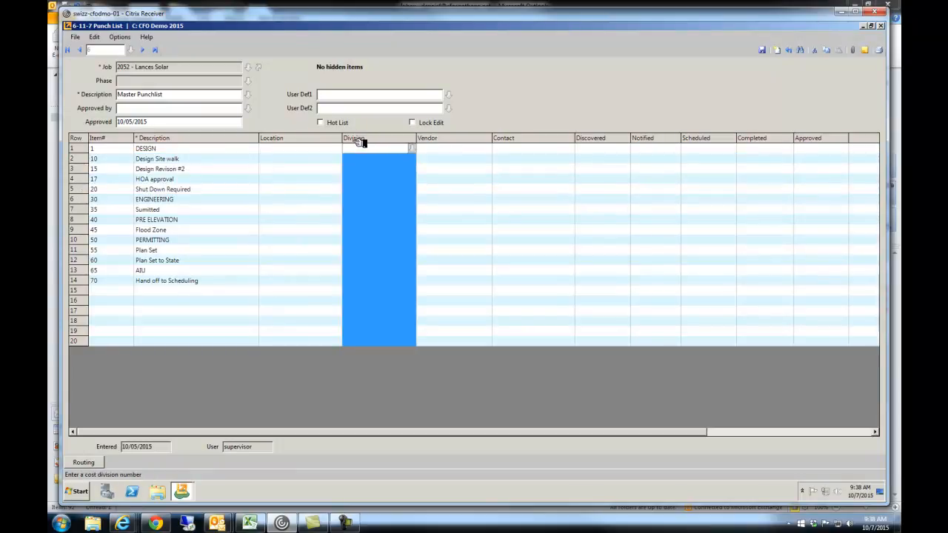
click(412, 148)
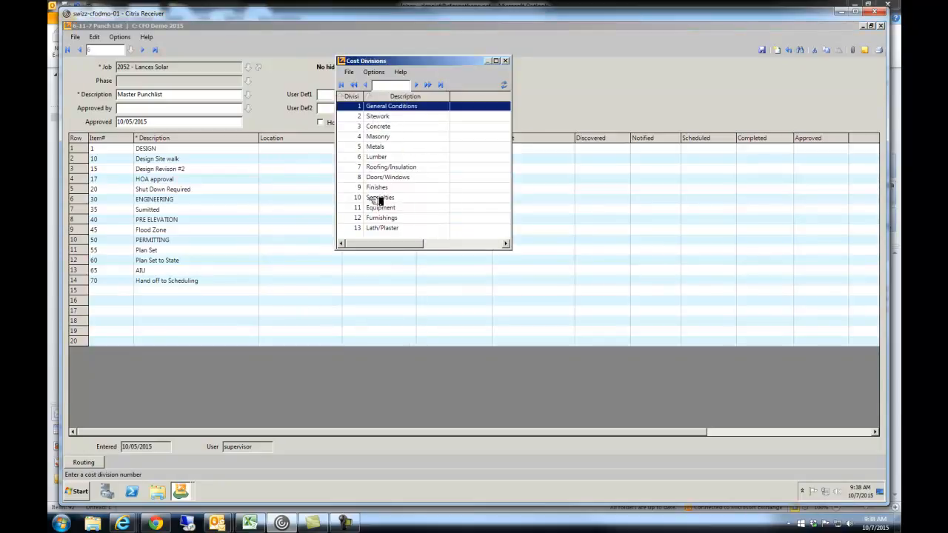
click(508, 61)
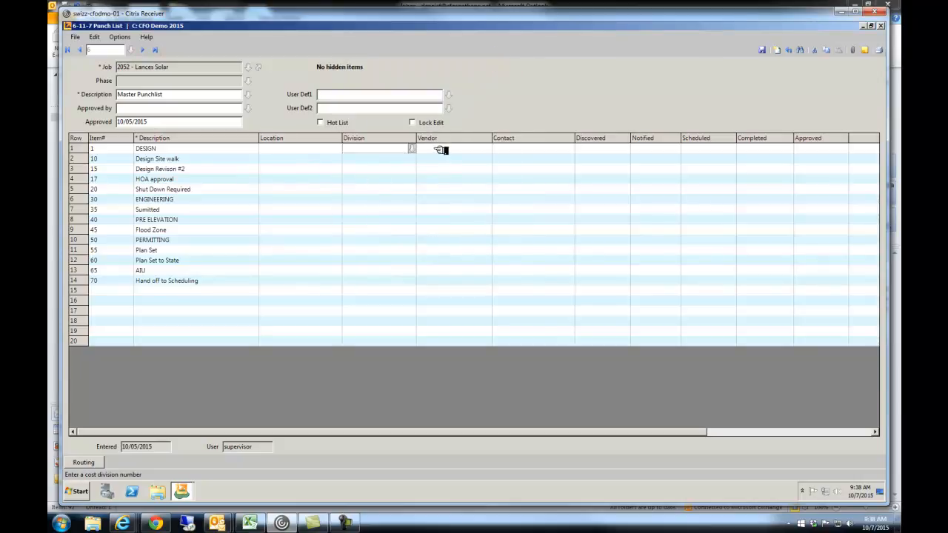
- Review the Contact column, the date columns from Discovered through Approved, and the Value column
click(525, 146)
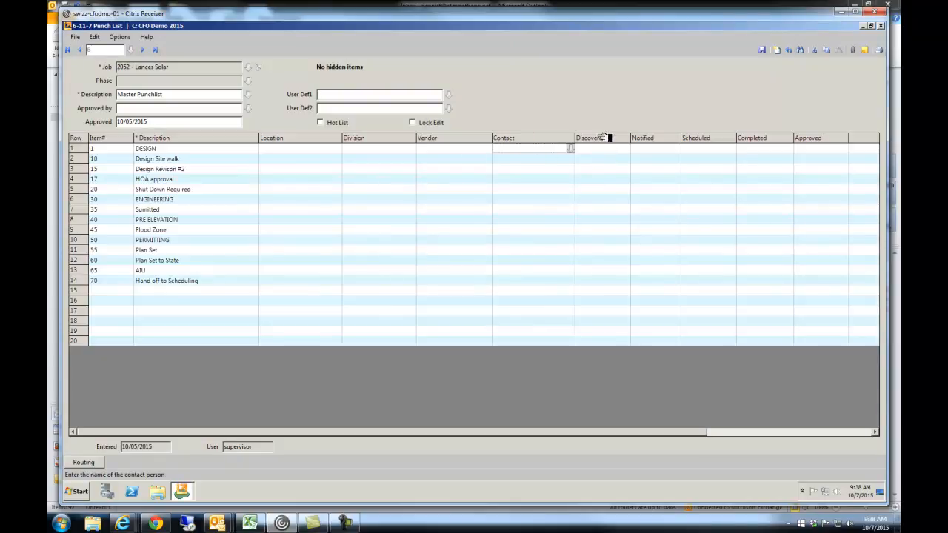
drag(604, 138, 806, 149)
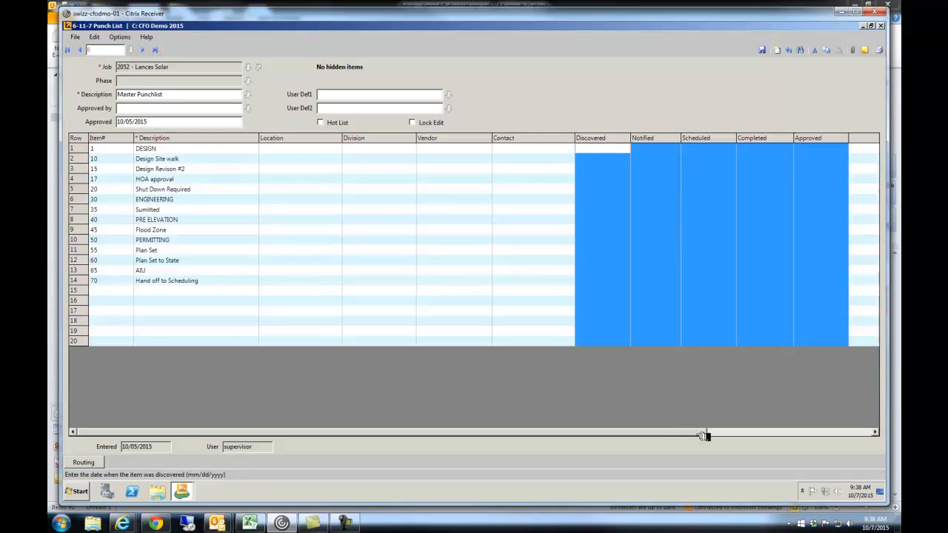
click(773, 434)
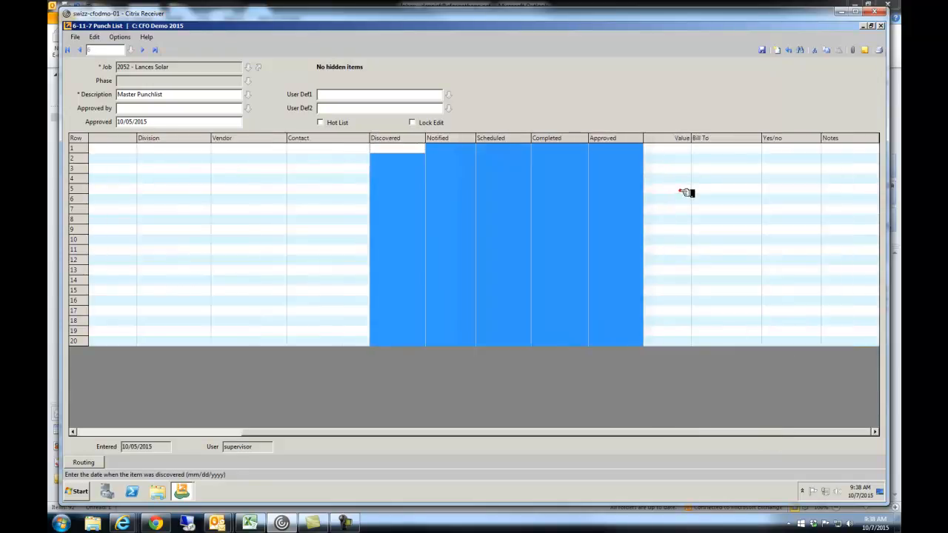
click(682, 191)
click(679, 151)
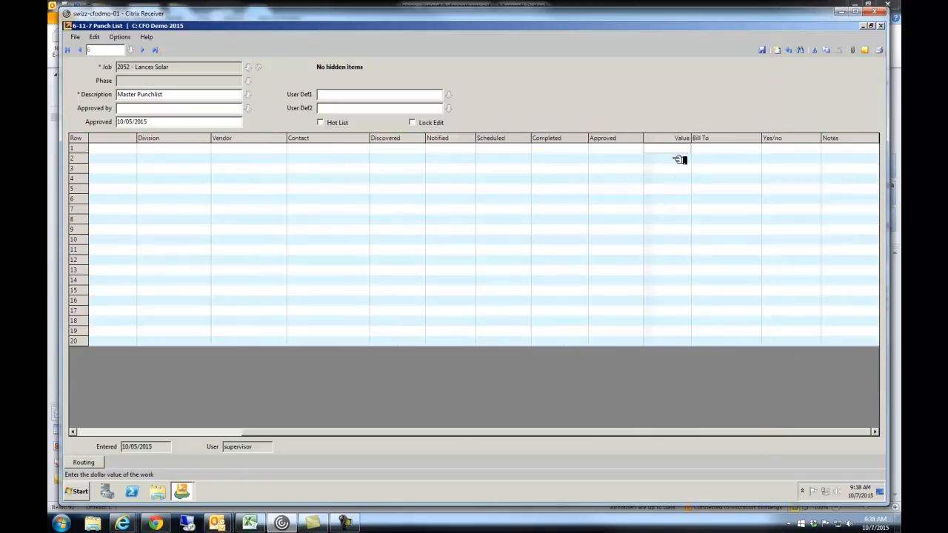
- Review the Bill To column and look at its vendor lookup list without choosing a vendor
click(716, 141)
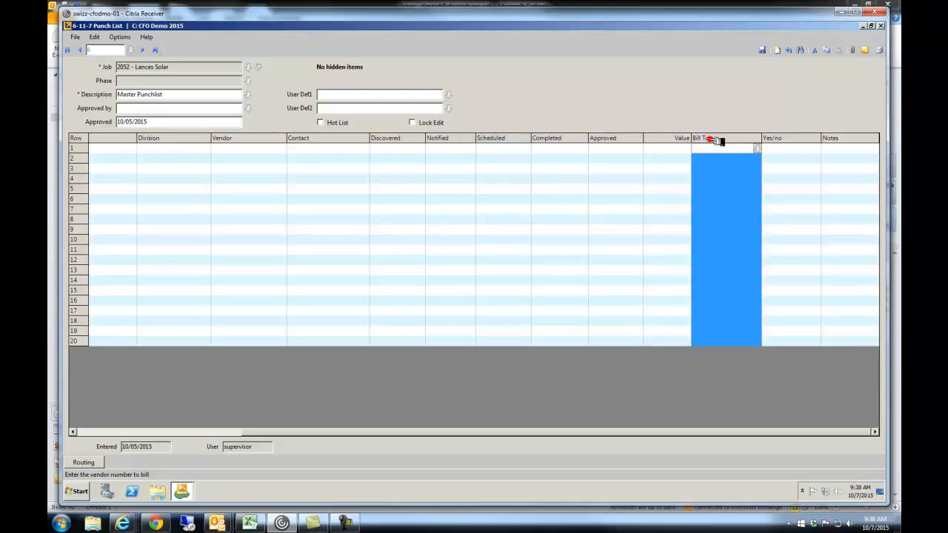
click(759, 149)
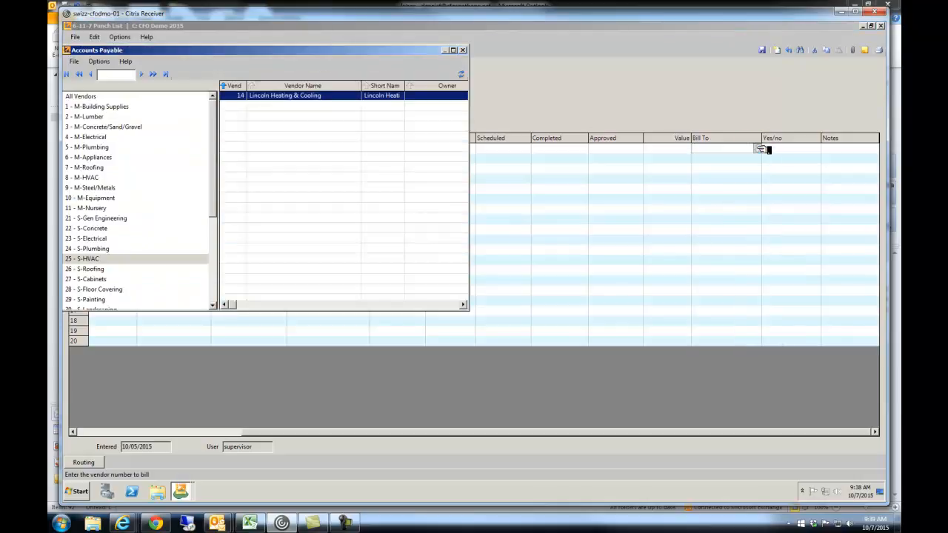
click(464, 50)
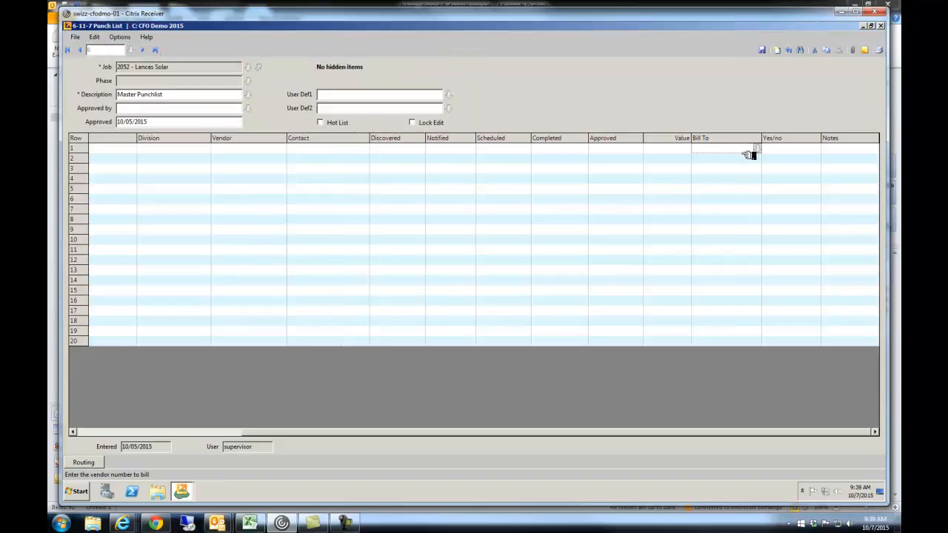
- Review the Yes/no and Notes columns, opening the first row's notes editor and closing it without adding text
click(782, 139)
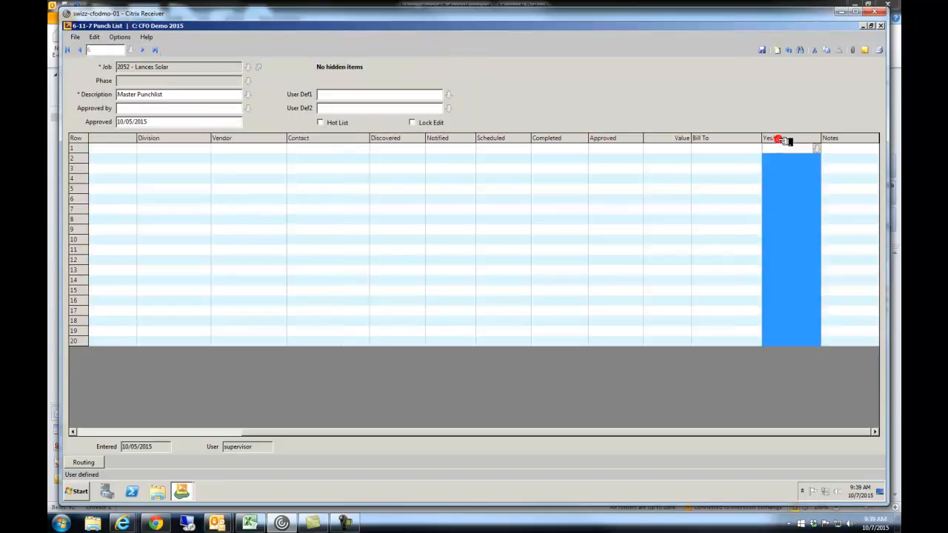
click(842, 140)
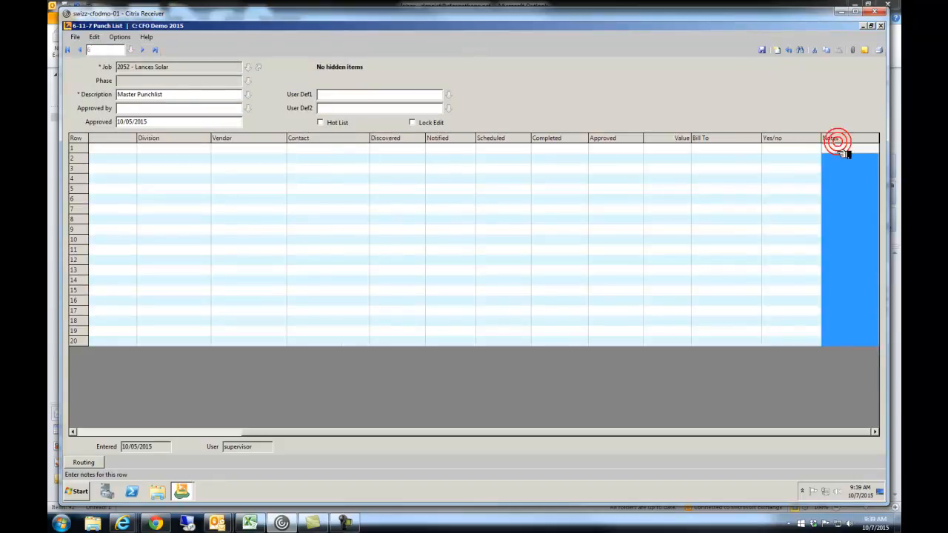
click(839, 149)
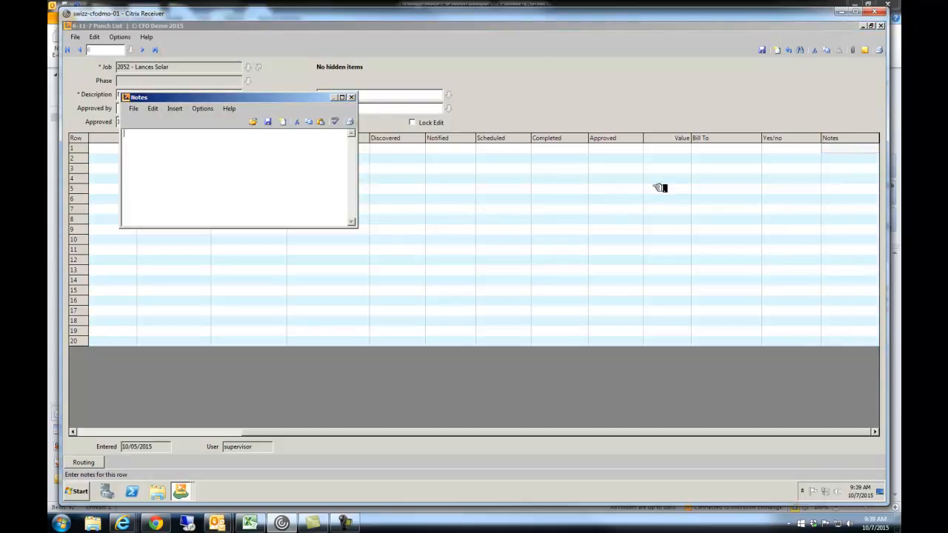
click(839, 152)
click(830, 158)
click(352, 97)
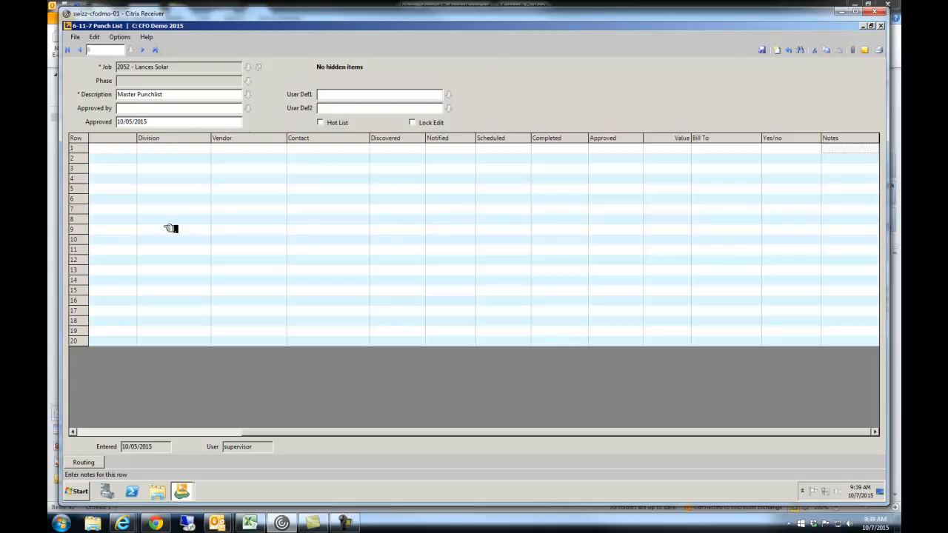
- Review the Completed column and the option to hide completed items, and look at the saved punch list queries without running one
click(118, 431)
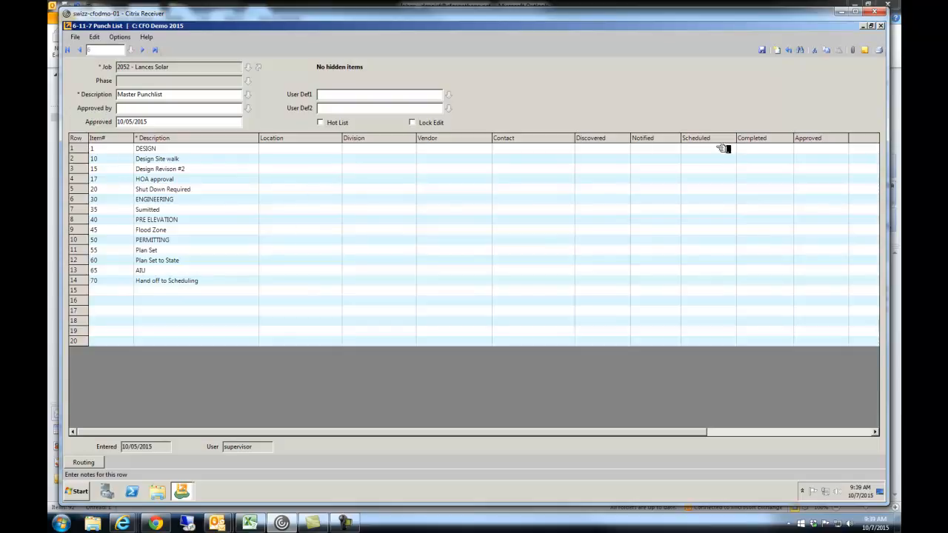
click(757, 139)
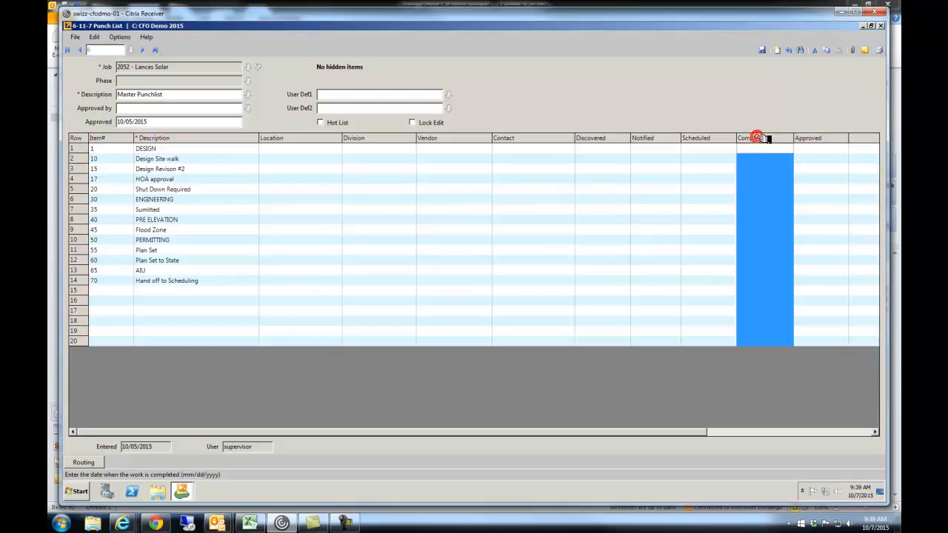
click(123, 37)
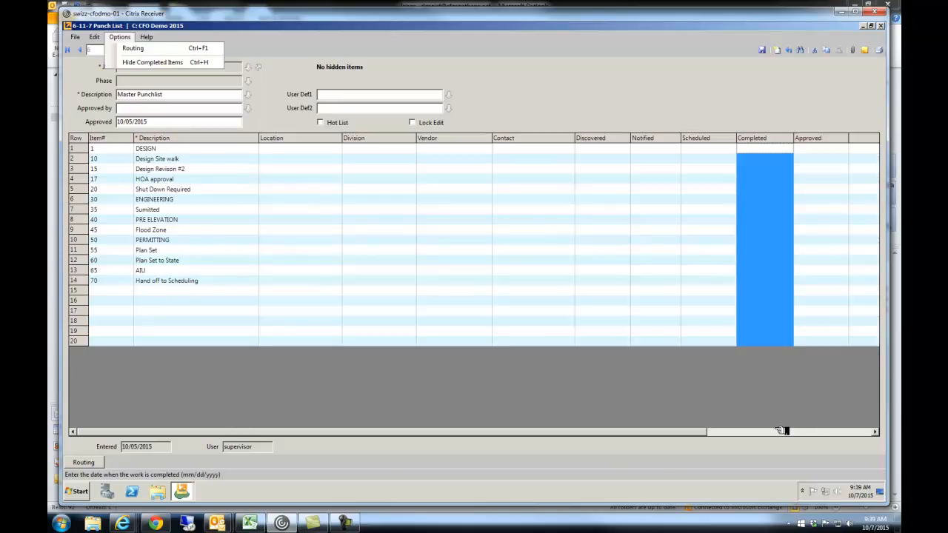
click(349, 95)
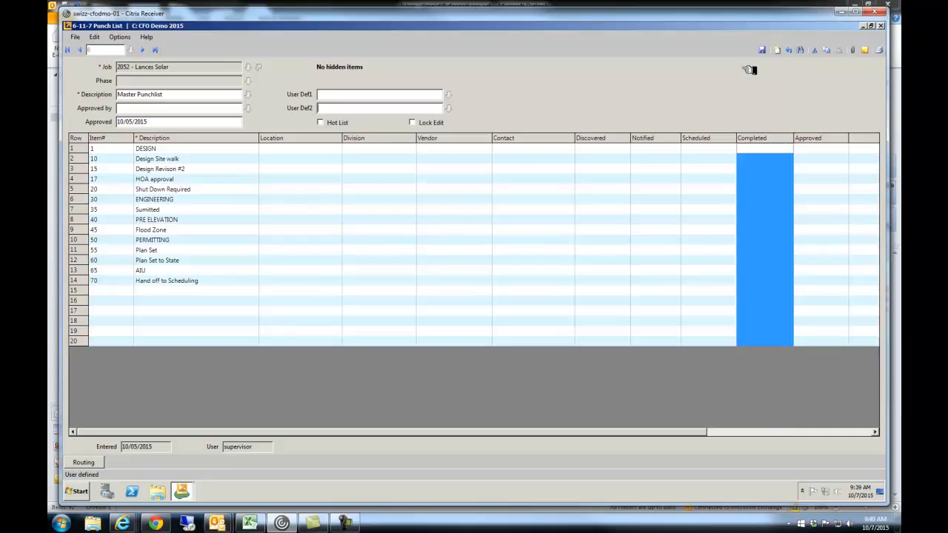
click(799, 51)
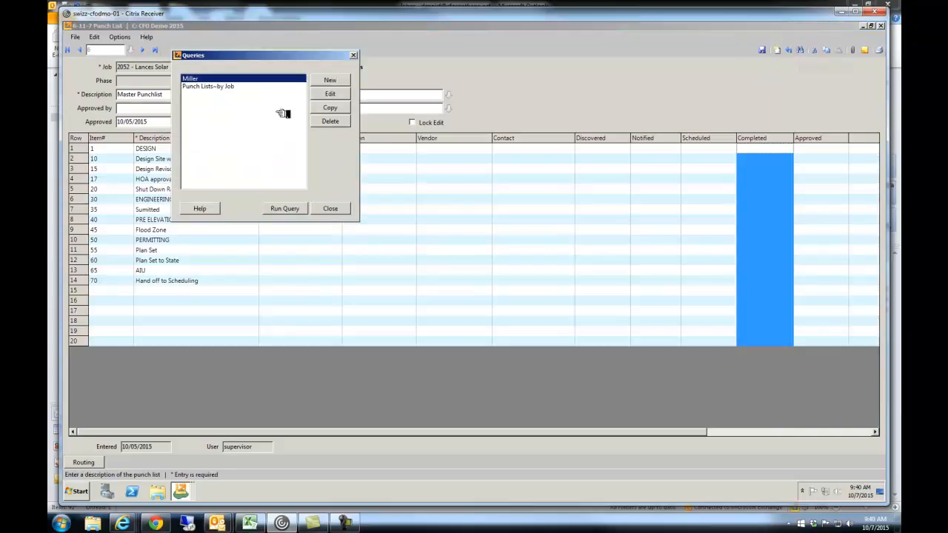
click(330, 208)
- Examine the date columns from Discovered through Approved, focusing on the Scheduled and Completed dates of the items under DESIGN
drag(602, 144, 810, 148)
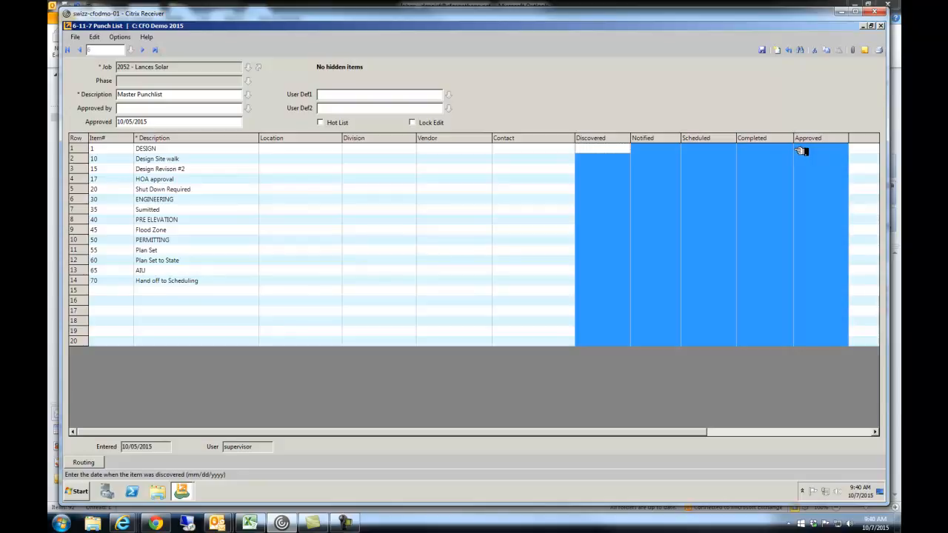
drag(708, 160, 707, 192)
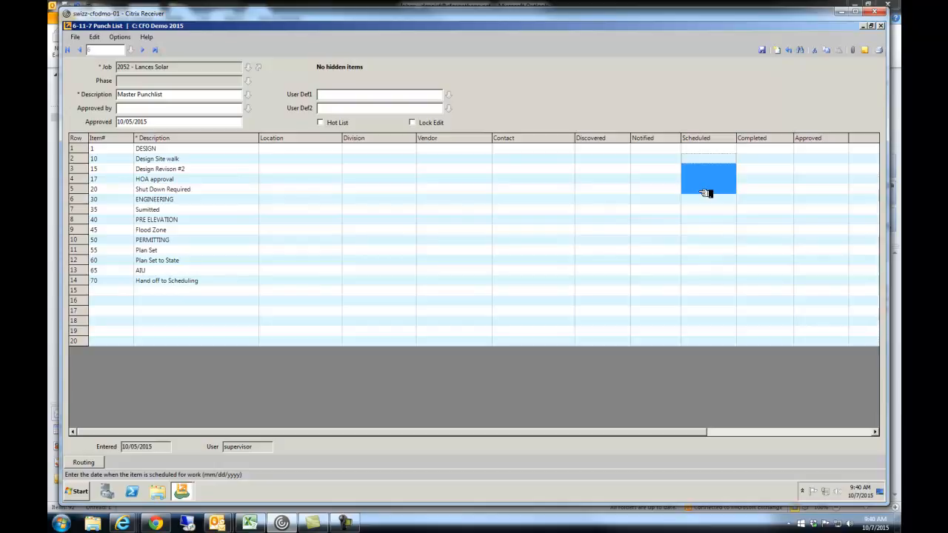
drag(709, 161, 706, 192)
drag(766, 160, 763, 194)
drag(713, 160, 750, 193)
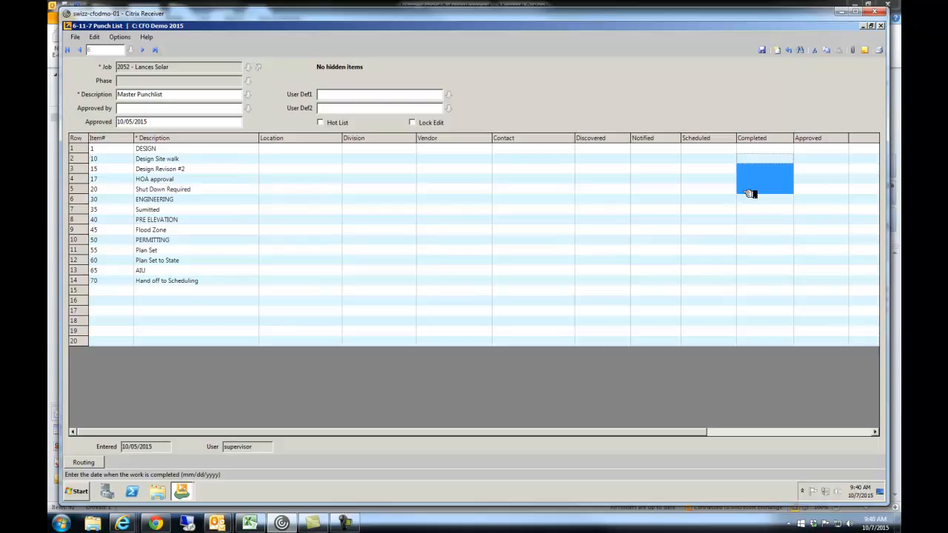
drag(769, 159, 767, 197)
drag(760, 160, 757, 203)
- Save the punch list changes while opening report printing, and select report 31, Punch List to Approve with Notes
click(879, 50)
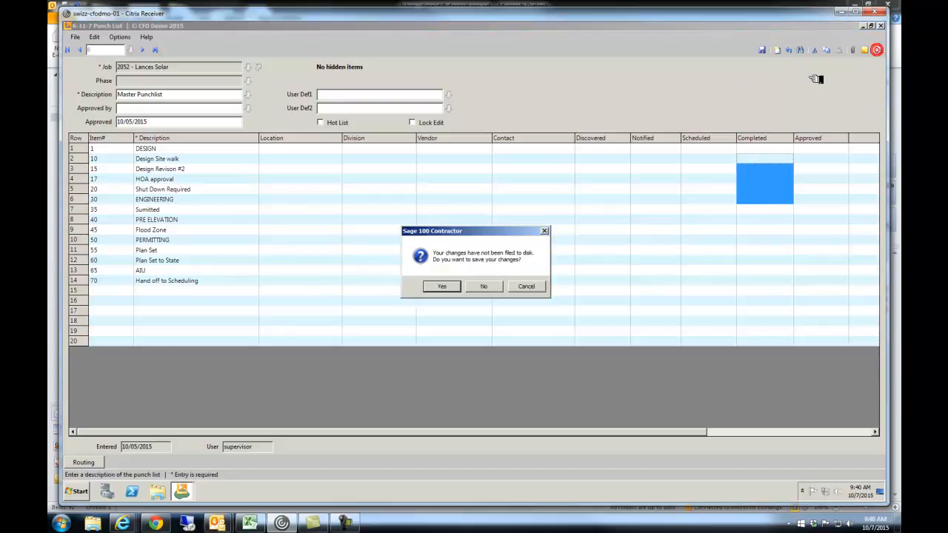
click(443, 287)
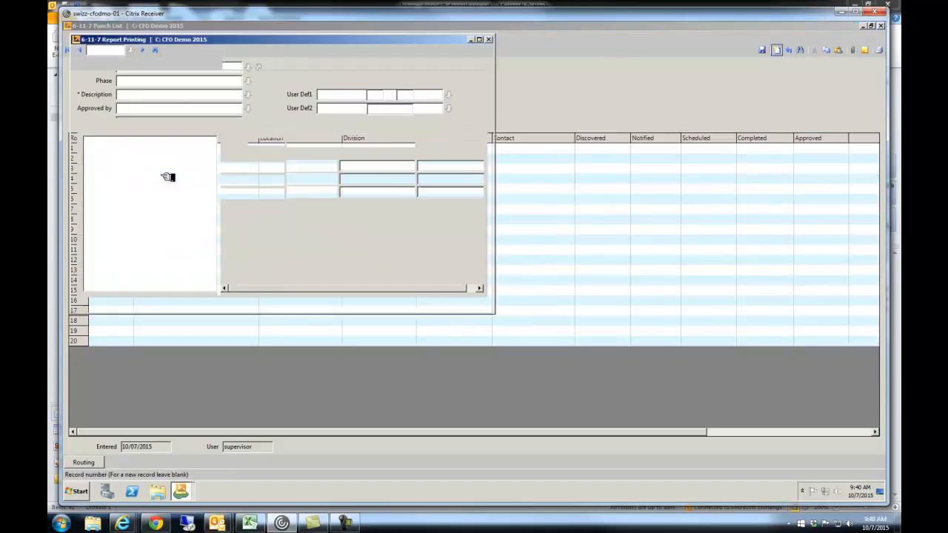
click(164, 149)
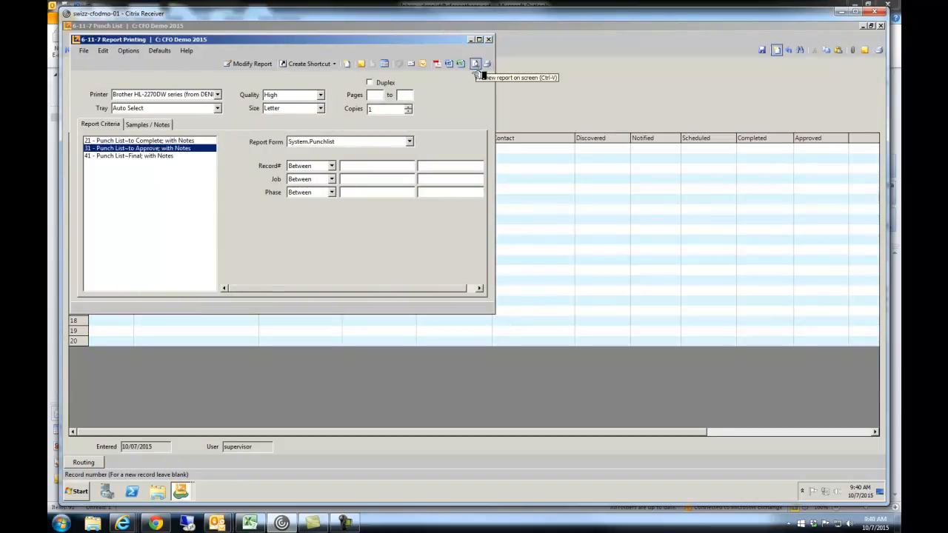
drag(343, 39, 346, 102)
- Try to preview the report for record number 2052, and re-enter both ends of the record range as 2252
click(390, 230)
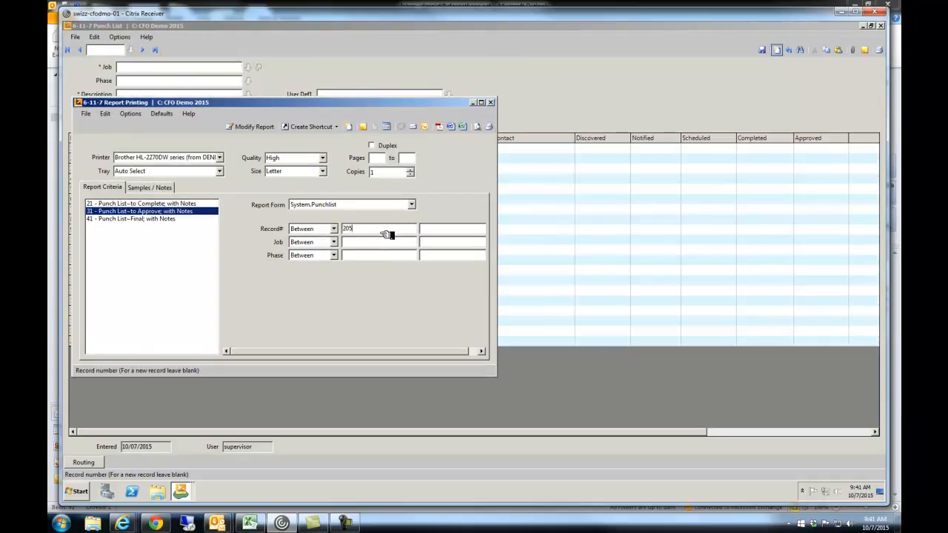
key(Tab)
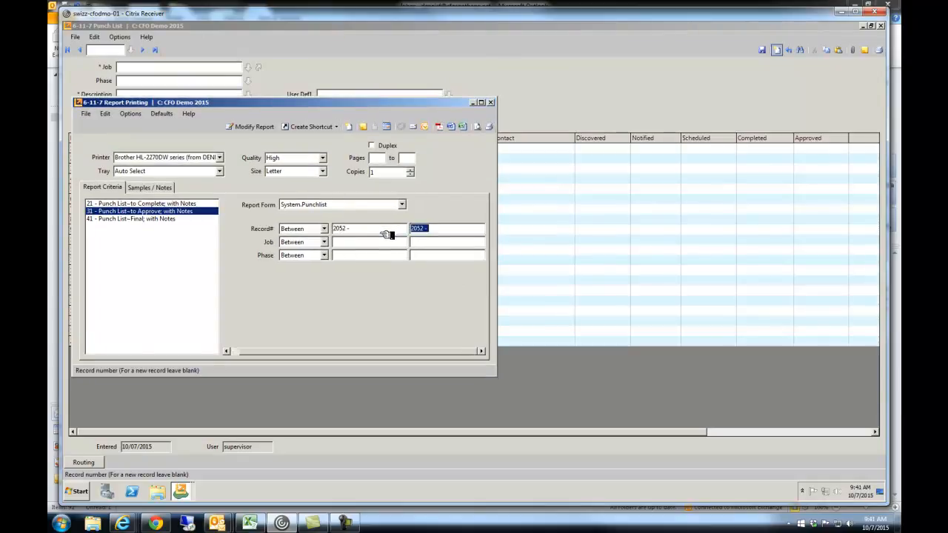
click(480, 127)
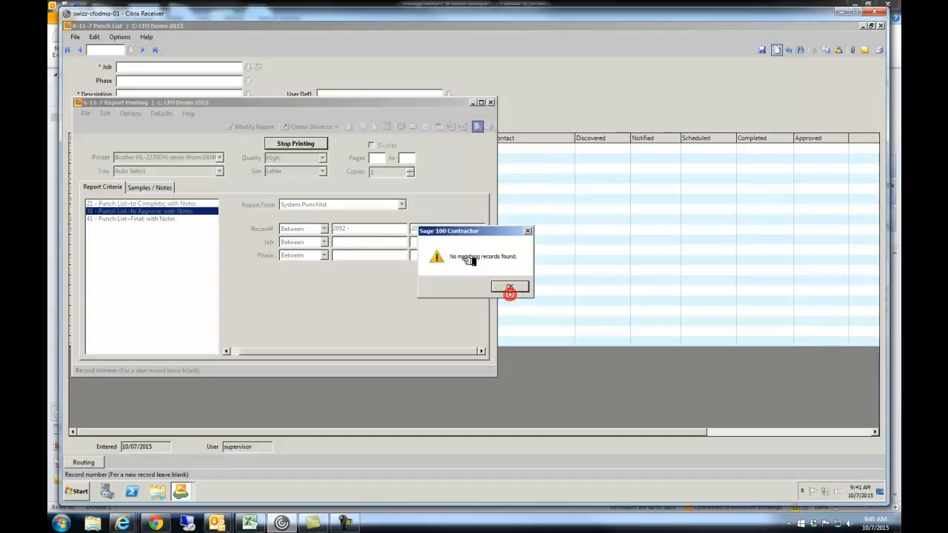
click(509, 287)
double_click(419, 230)
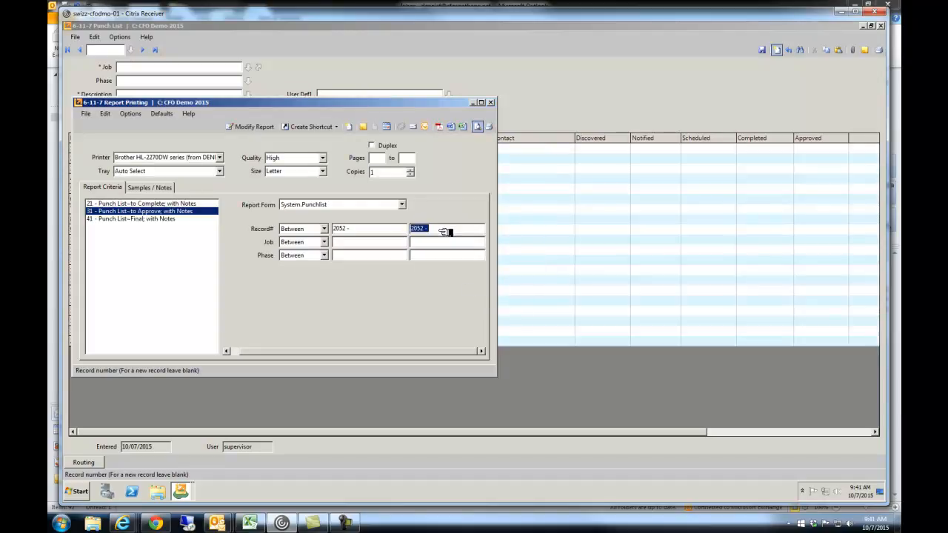
text(2252)
double_click(374, 229)
text(2252)
- Limit the report to job 2052 at both ends of the job range and clear the record number range
click(352, 241)
text(225)
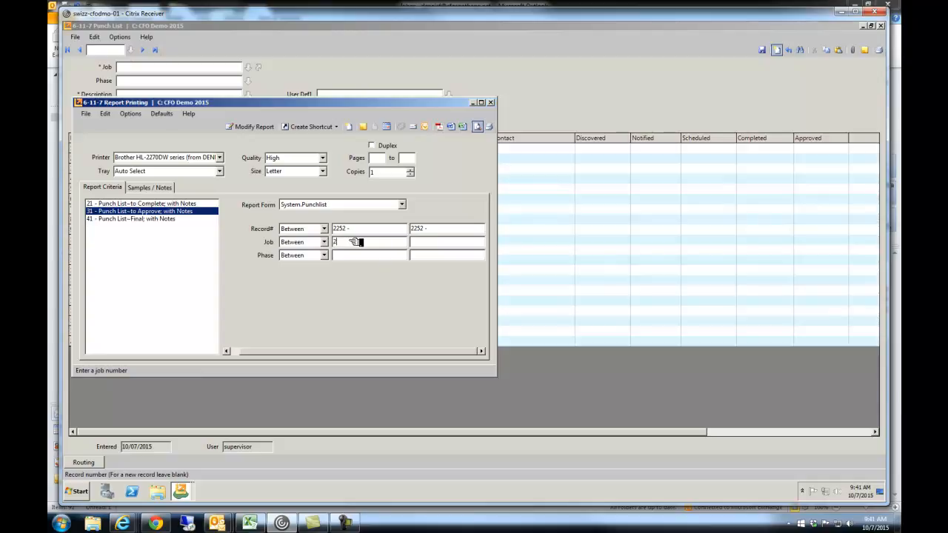
click(426, 242)
click(451, 229)
key(Delete)
click(352, 228)
key(Delete)
- Preview the to-approve punch list report on screen, and look at report 21, Punch List to Complete, before closing report printing
click(478, 126)
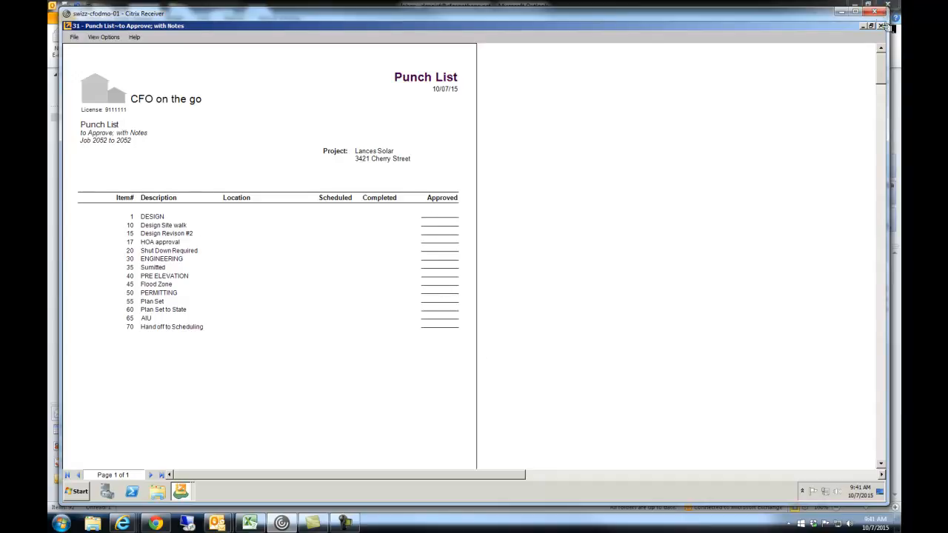
click(880, 26)
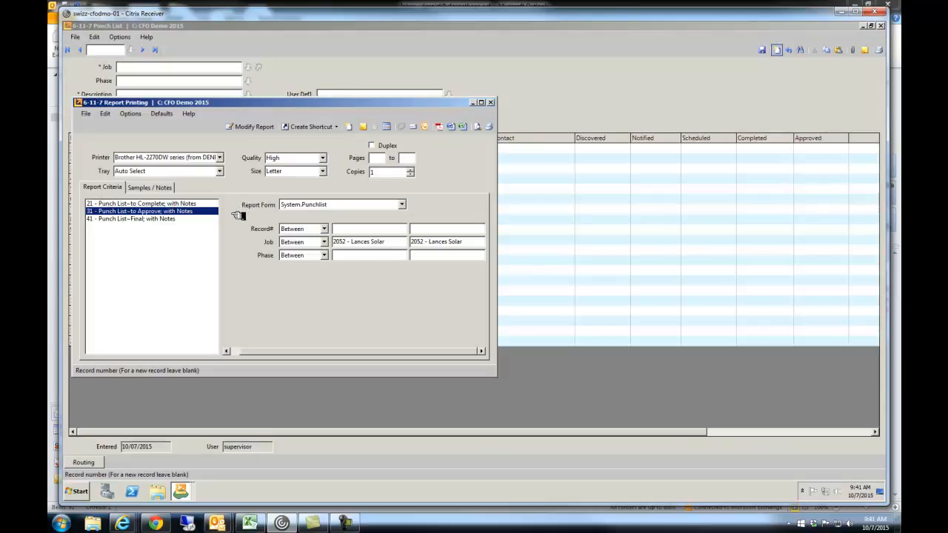
click(169, 204)
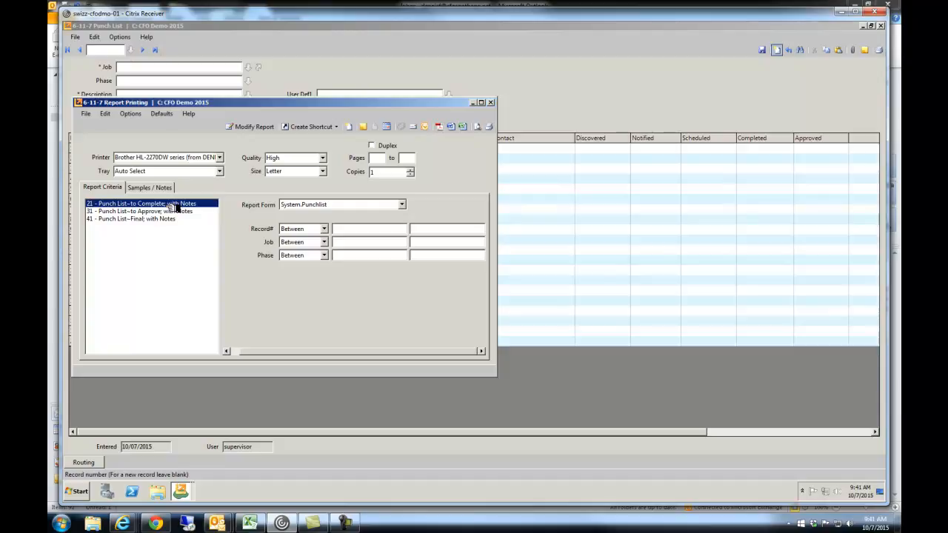
click(492, 102)
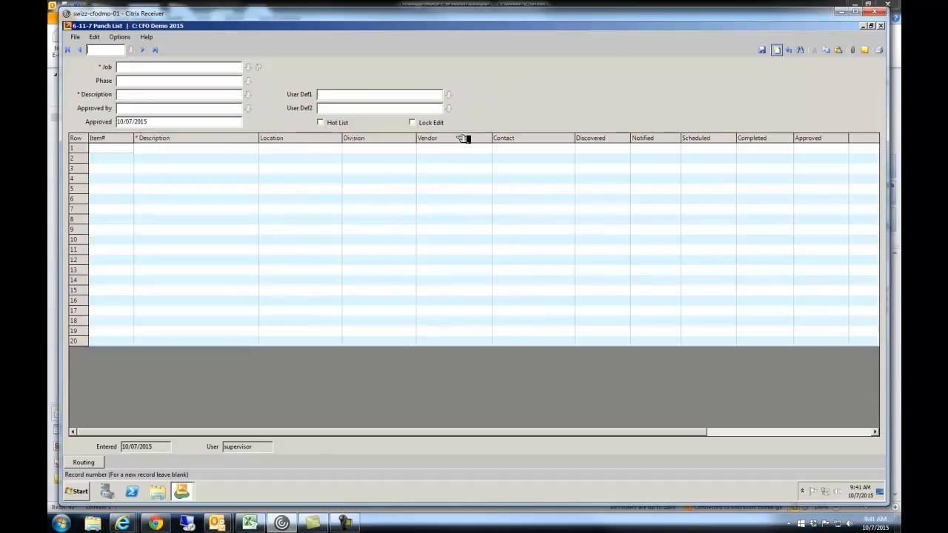
- Review the Location, Value and Notes columns, opening the Value column's field properties and cancelling them
click(319, 141)
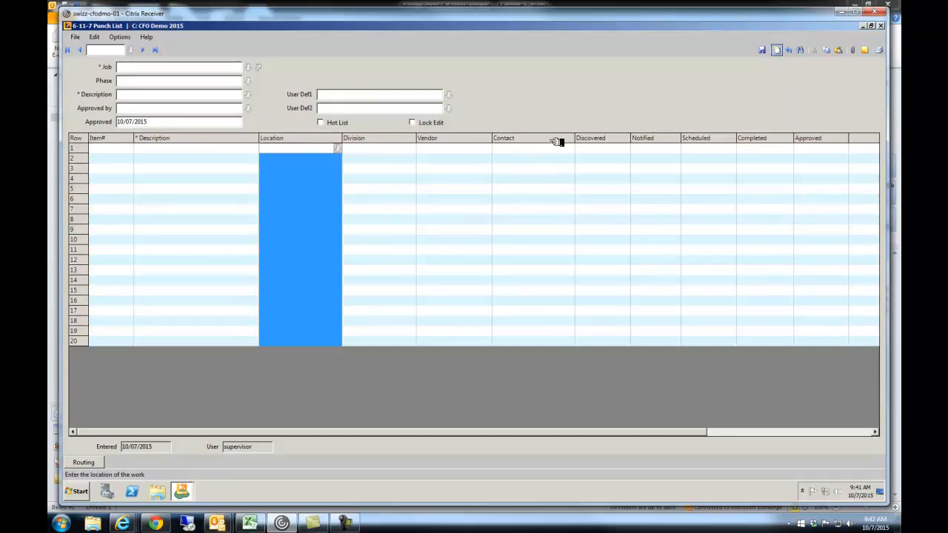
click(839, 437)
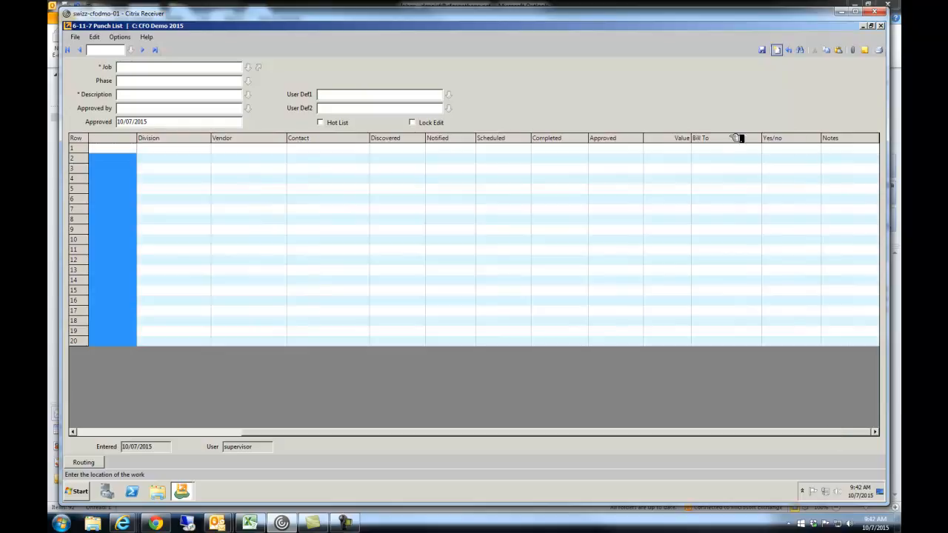
click(678, 139)
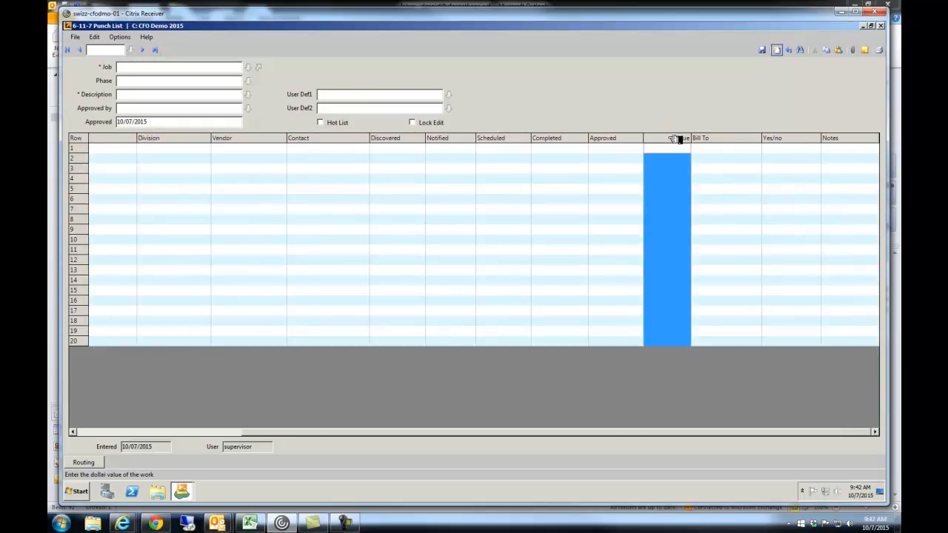
click(676, 140)
click(676, 140)
key(F7)
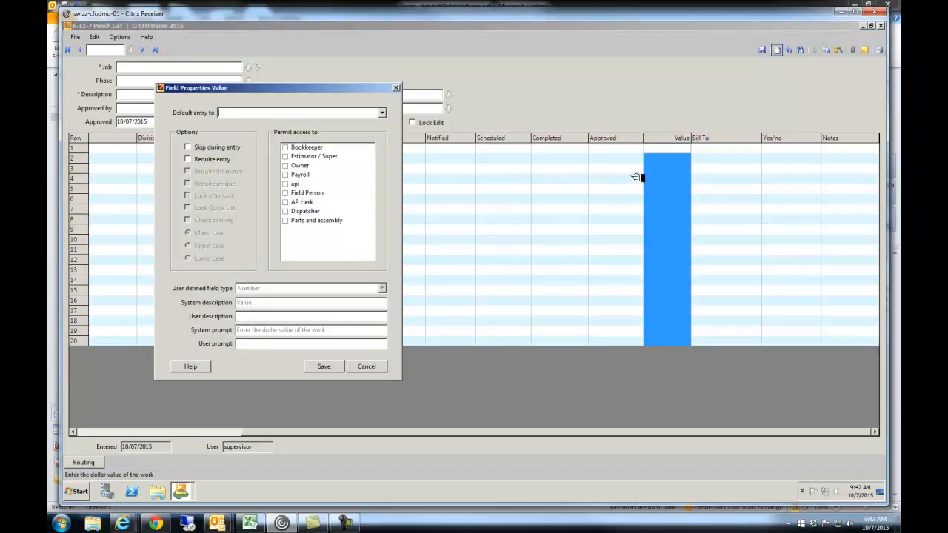
click(372, 367)
click(850, 149)
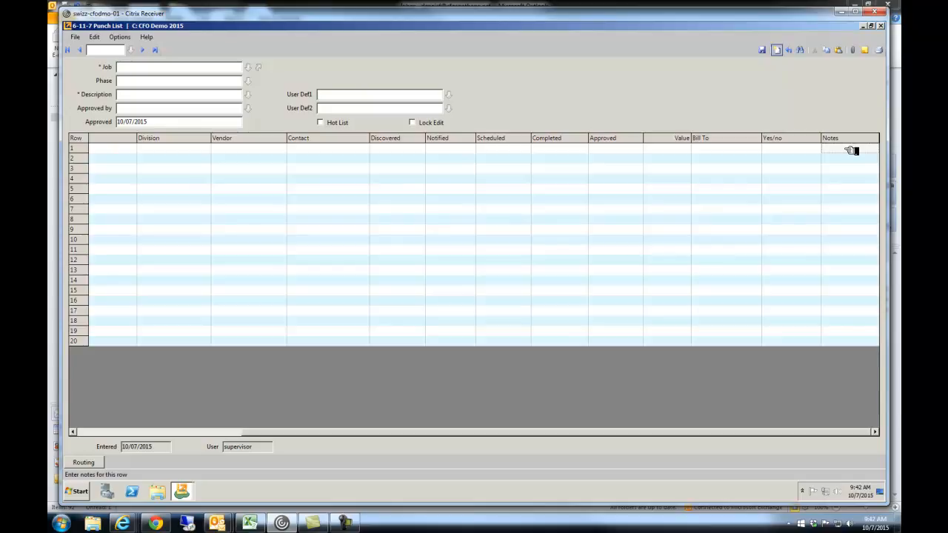
- Open the last punch list record, the Master Punchlist, and save it as a template named Solar1
click(88, 431)
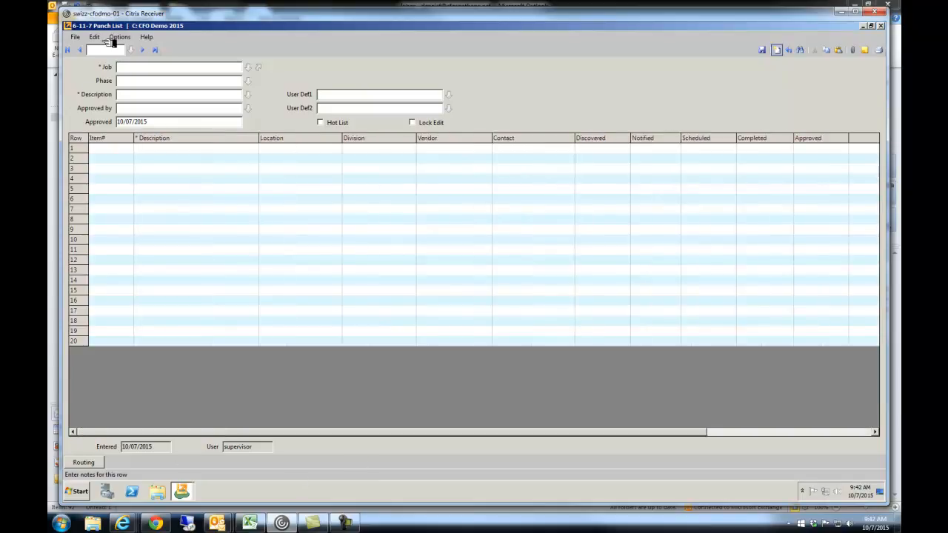
click(155, 50)
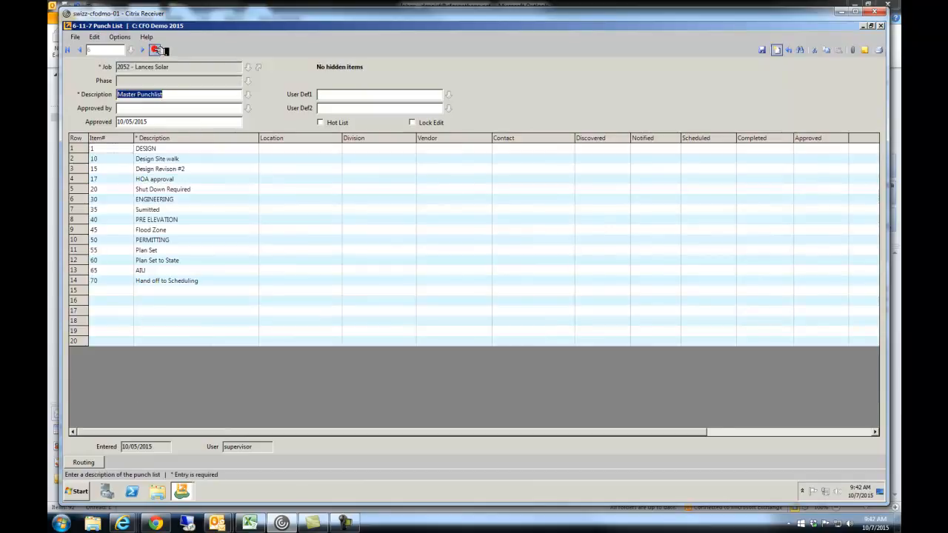
click(75, 37)
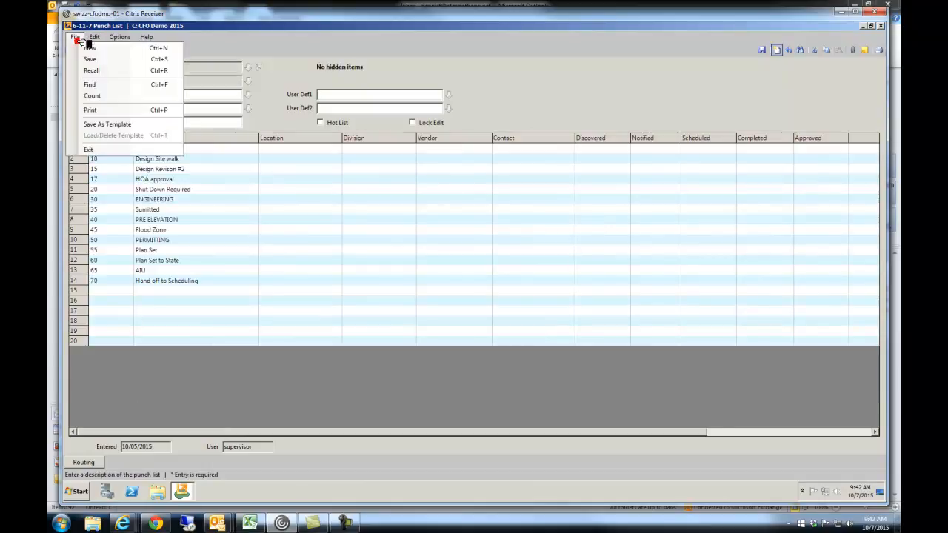
click(110, 124)
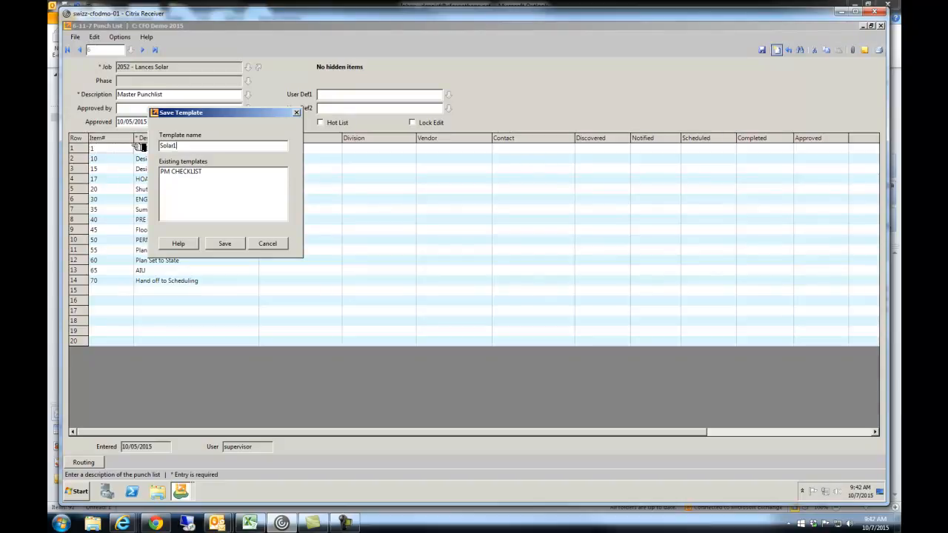
click(223, 244)
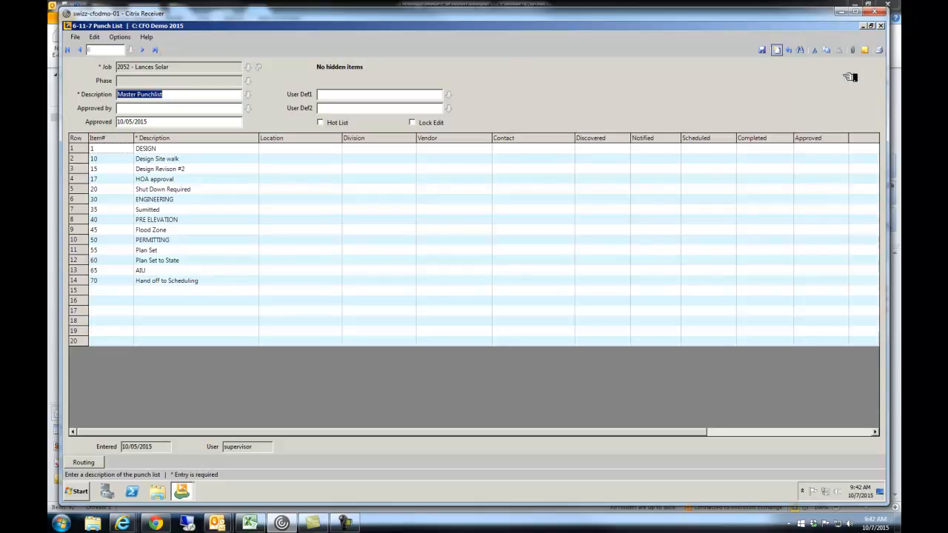
- Start a new punch list record and load the SOLAR1 template into it
click(777, 49)
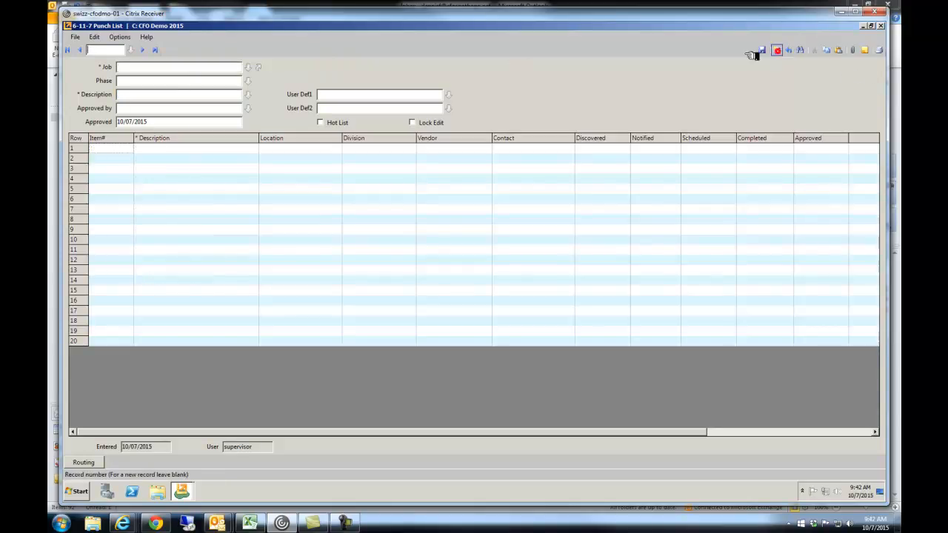
click(75, 37)
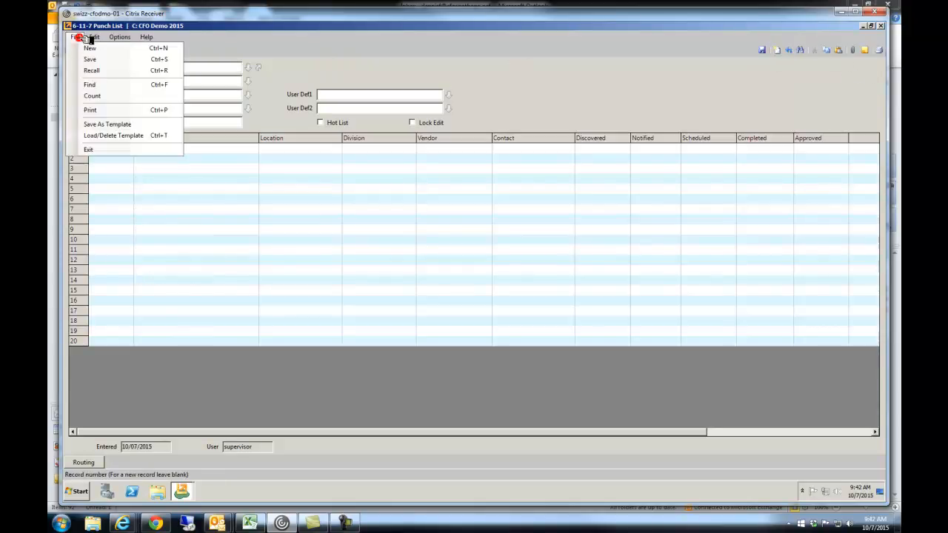
click(109, 135)
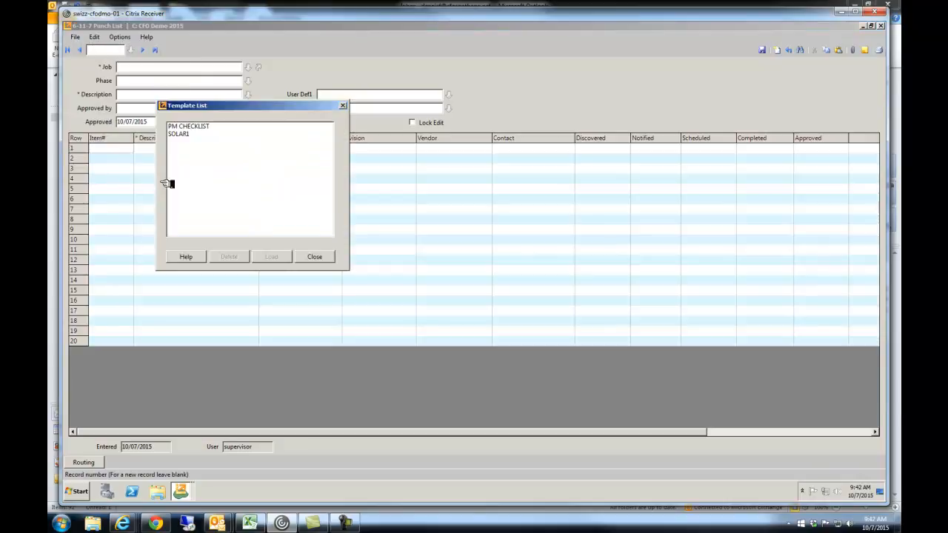
click(185, 134)
click(274, 256)
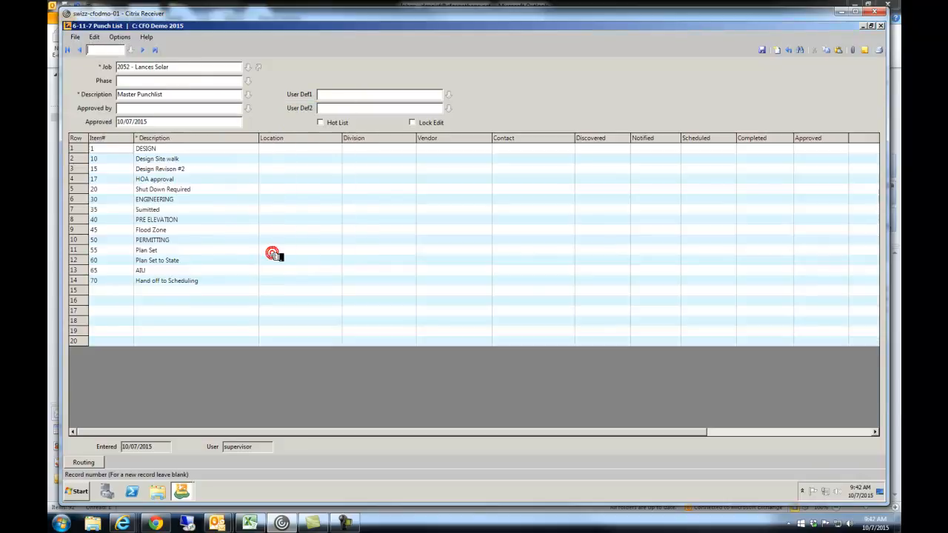
- Change the job on the punch list loaded from the template to job number 2
click(172, 67)
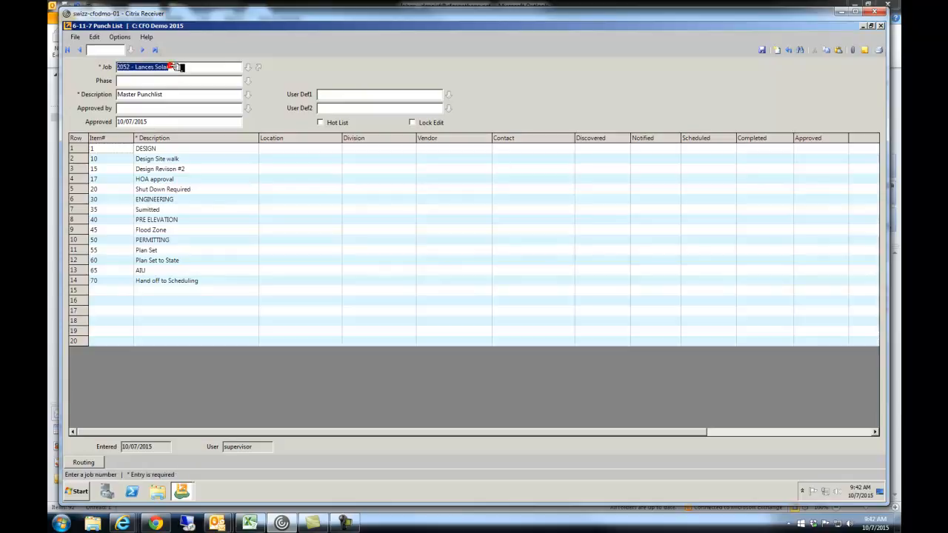
text(2)
key(Tab)
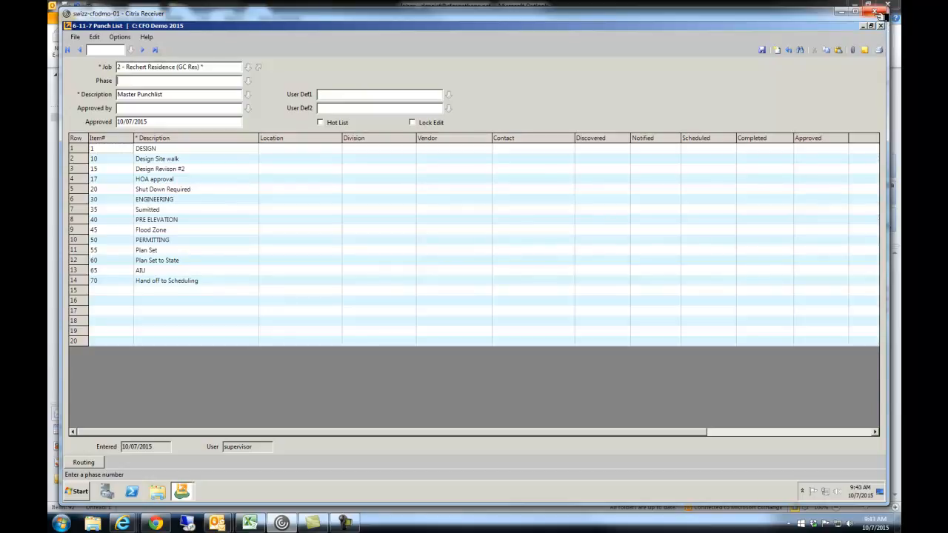
click(880, 15)
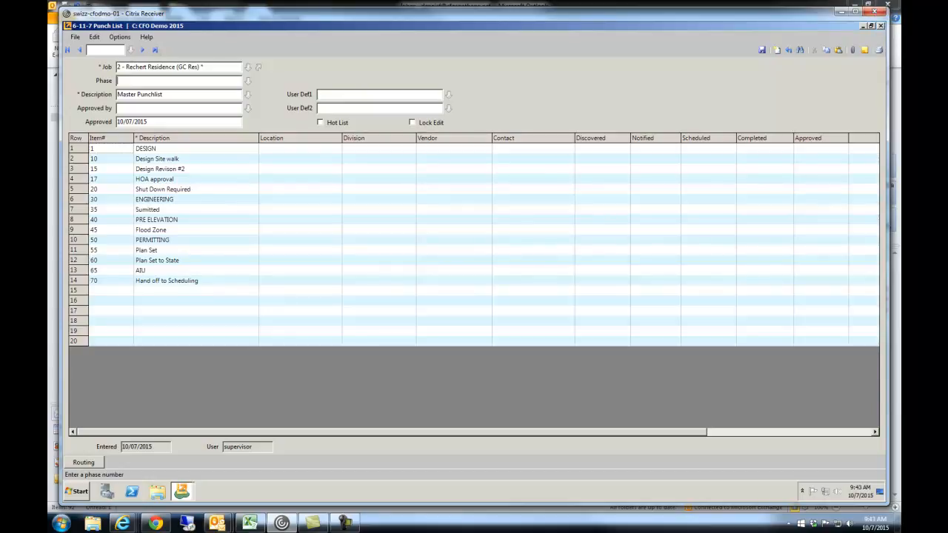